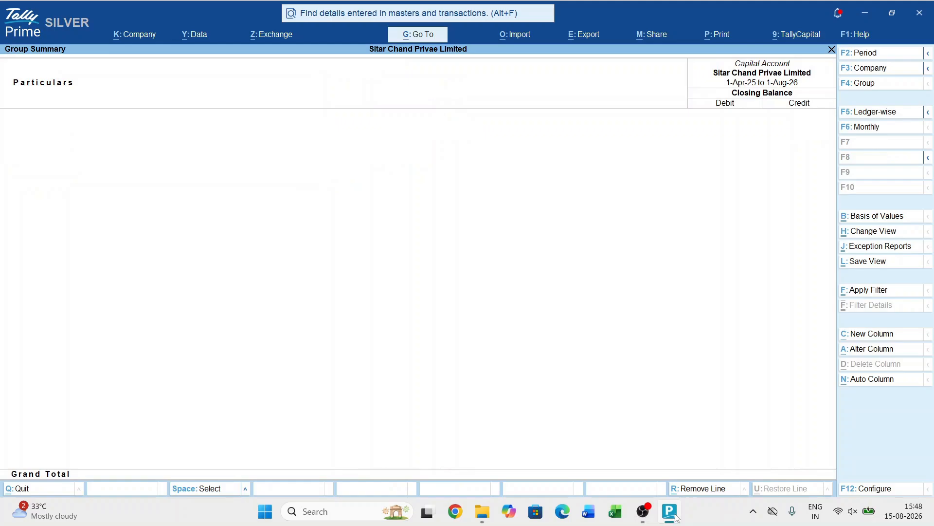
# - Check the Investments group summary from the balance sheet and return to the Gateway of Tally
pyautogui.press('Escape')
pyautogui.press('Down')
pyautogui.press('Right')
pyautogui.press('Return')
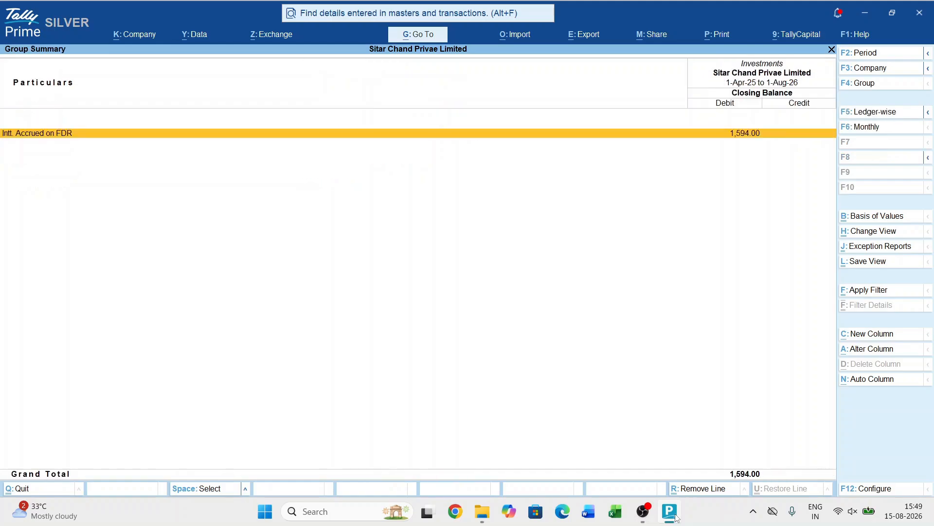
pyautogui.press('Escape')
pyautogui.press('Escape')
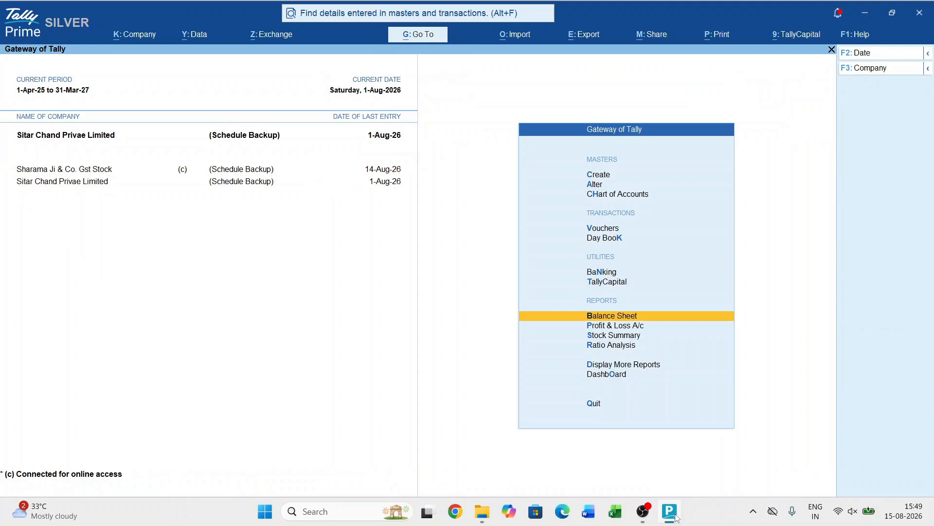
# - Start a receipt voucher with HDFC Bank as the receiving account
pyautogui.press('v')
pyautogui.press('Return')
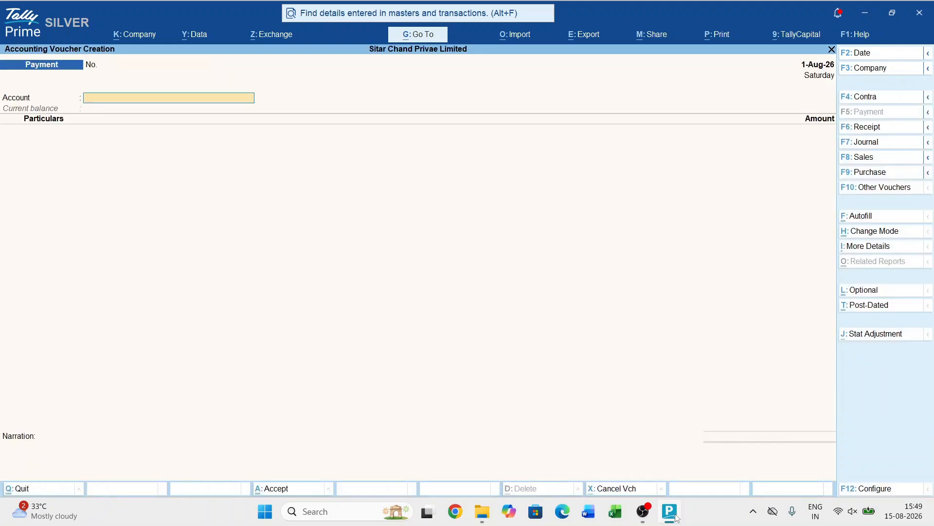
pyautogui.press('F6')
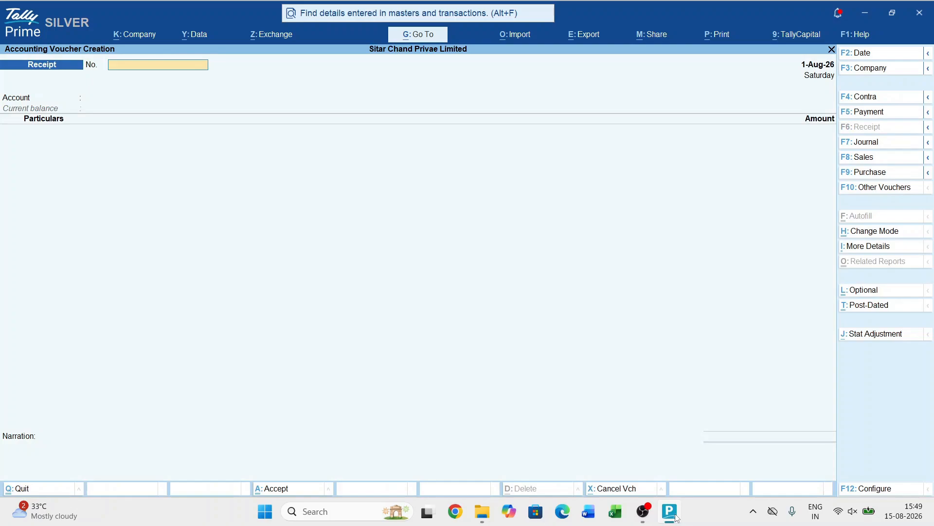
pyautogui.press('Return')
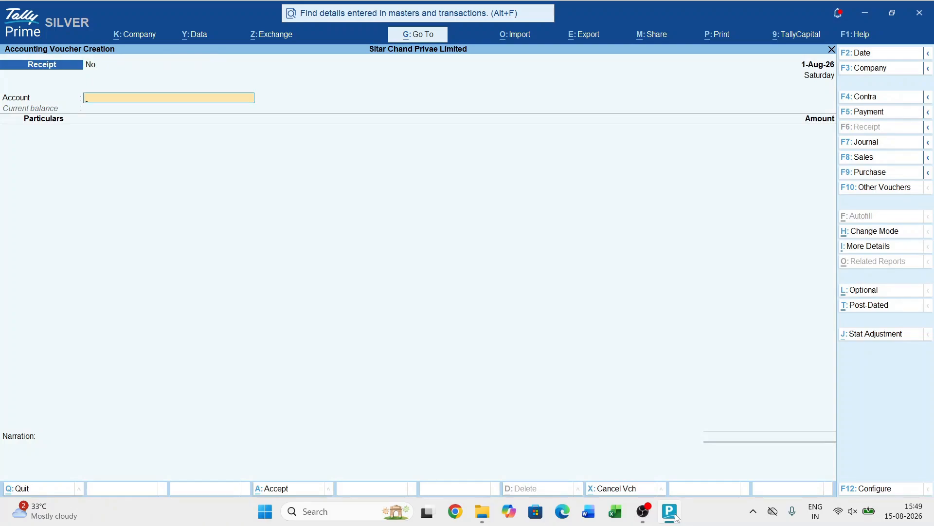
pyautogui.write('H')
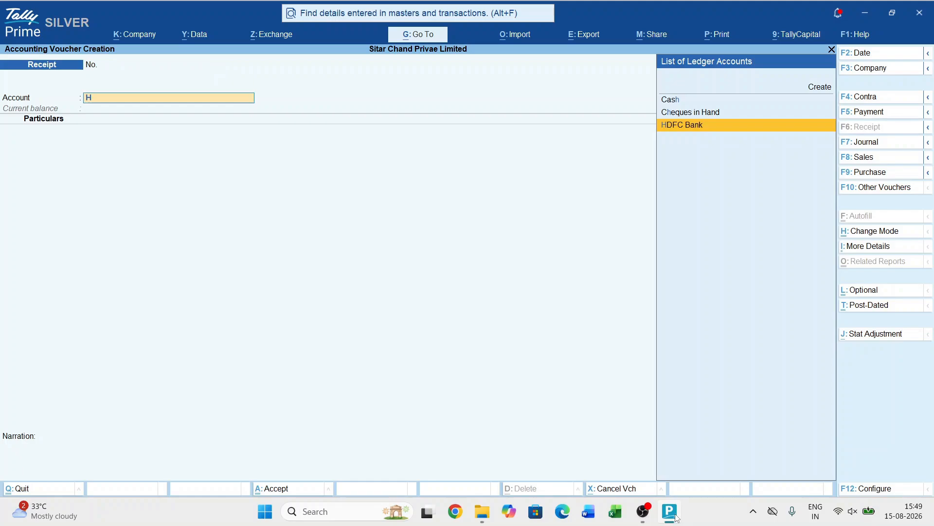
pyautogui.press('Return')
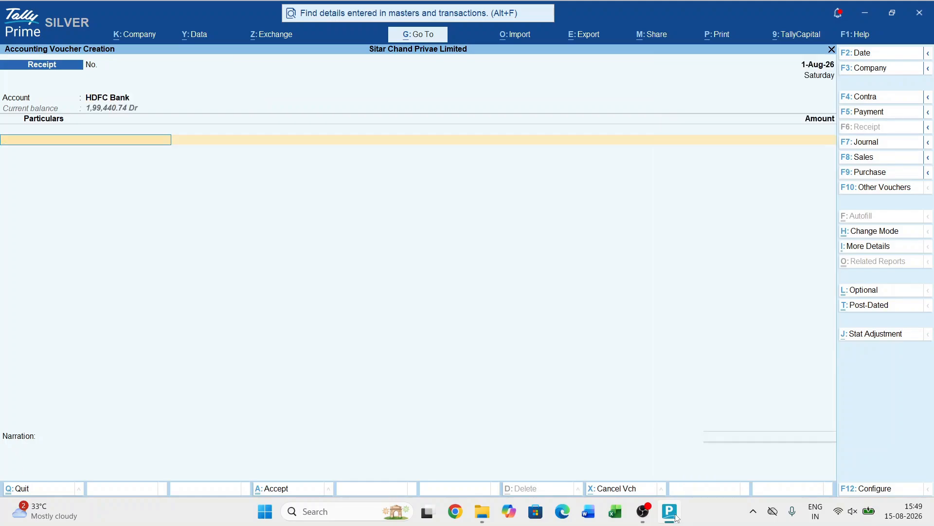
# - Begin a new ledger from the voucher's particulars line, named with the first shareholder's full name
pyautogui.hotkey('alt', 'c')
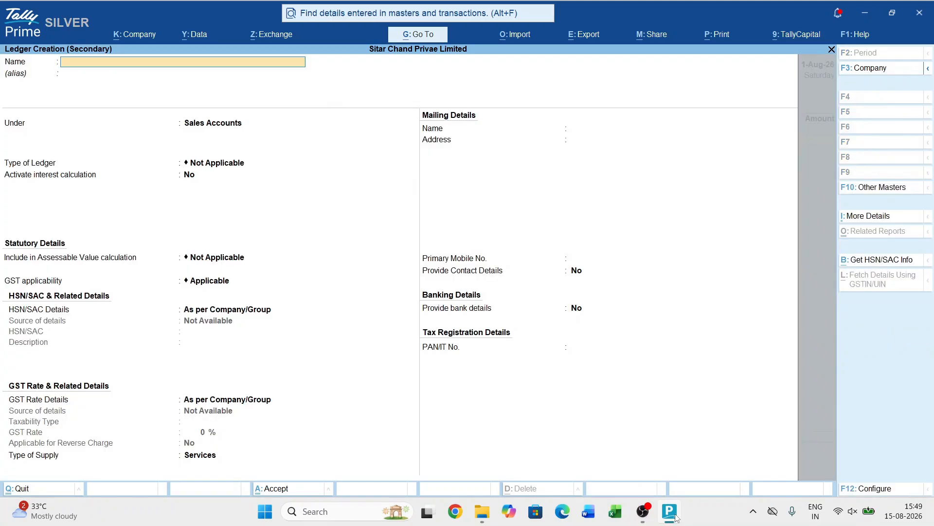
pyautogui.write('Aman Chand')
pyautogui.press('Return')
pyautogui.press('Return')
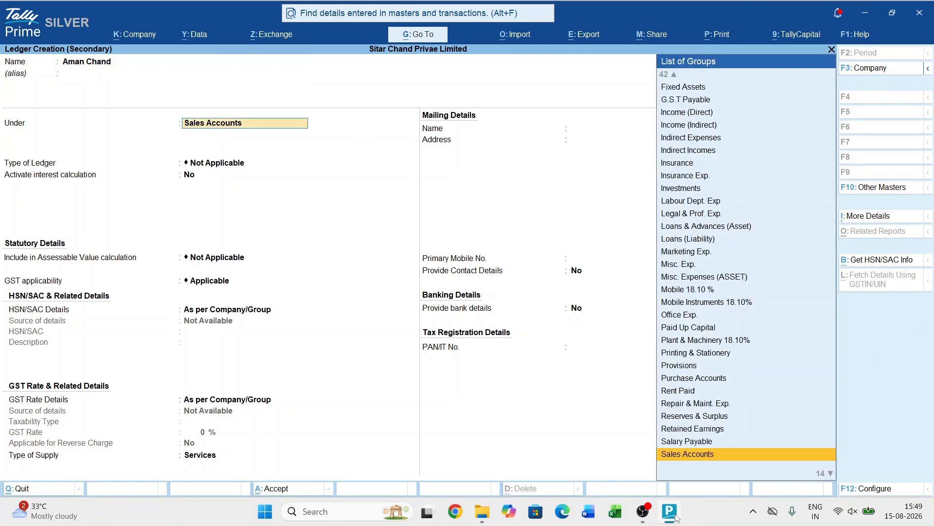
pyautogui.write('Share')
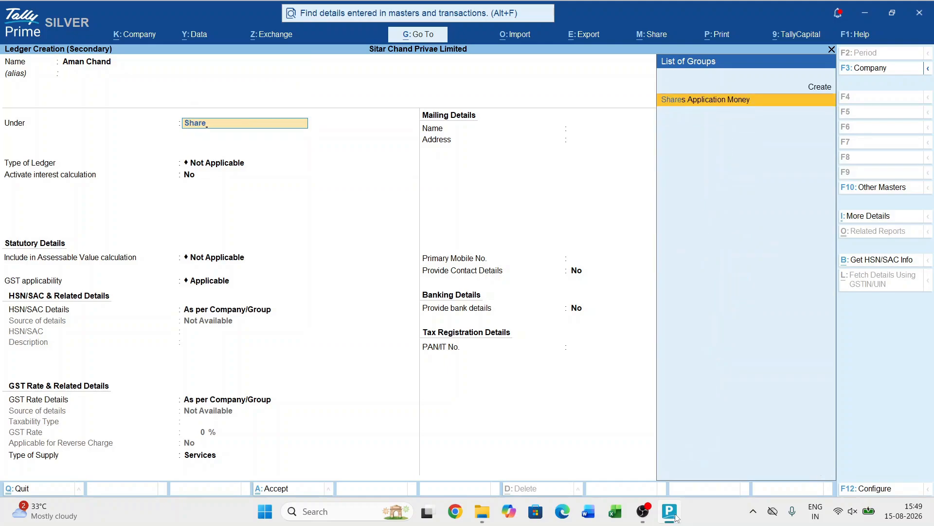
pyautogui.press('BackSpace')
pyautogui.press('BackSpace')
pyautogui.press('BackSpace')
pyautogui.press('BackSpace')
pyautogui.press('BackSpace')
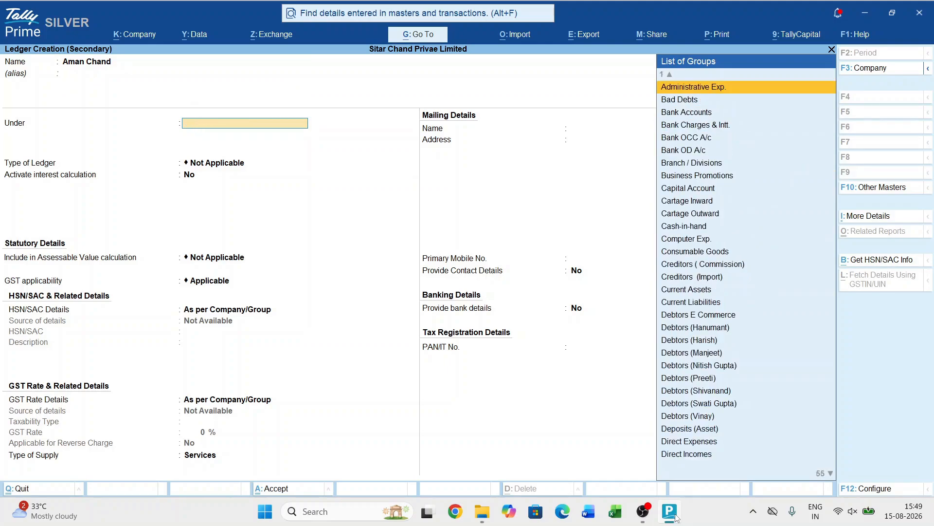
# - Create the ledger's parent group "Sahres Capital" under Capital Account, set to behave like a sub-ledger
pyautogui.hotkey('alt', 'c')
pyautogui.write('Sahre')
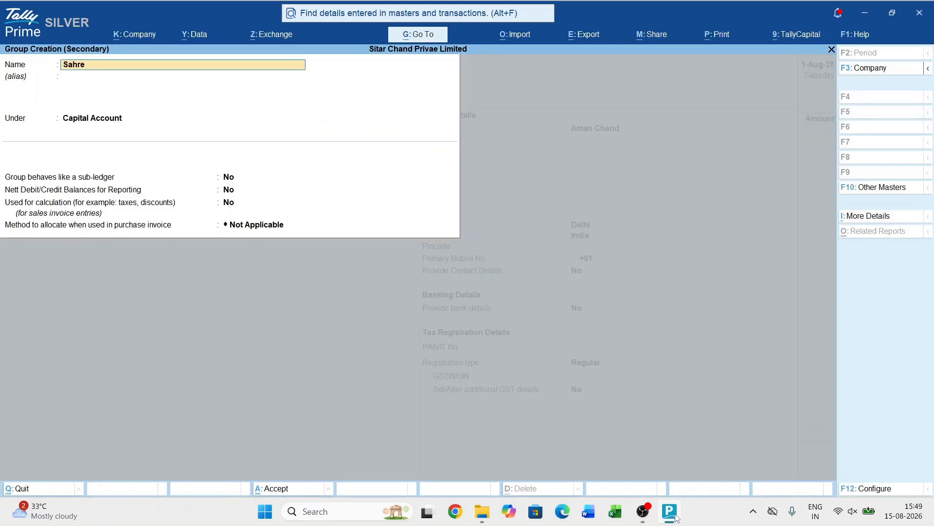
pyautogui.write('s capital')
pyautogui.press('Return')
pyautogui.press('Return')
pyautogui.press('Return')
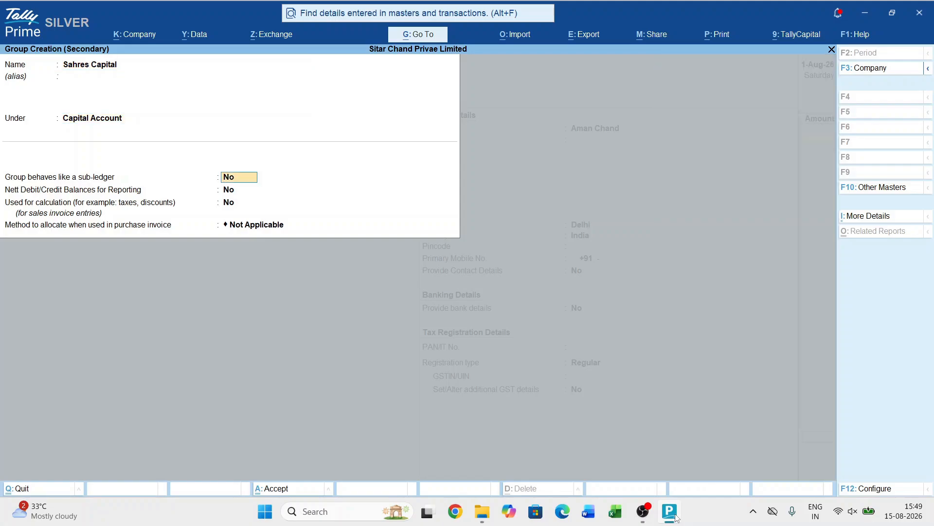
pyautogui.press('y')
pyautogui.press('Return')
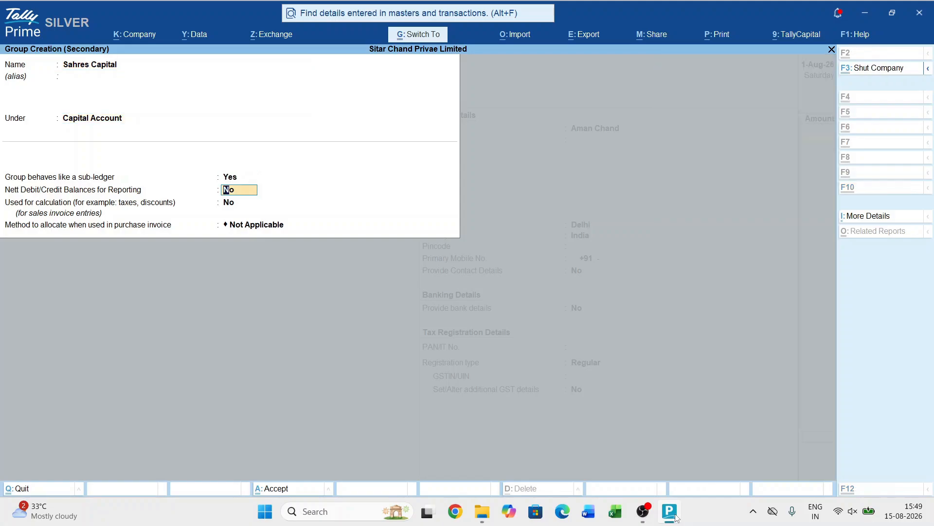
pyautogui.press('Return')
pyautogui.press('Return')
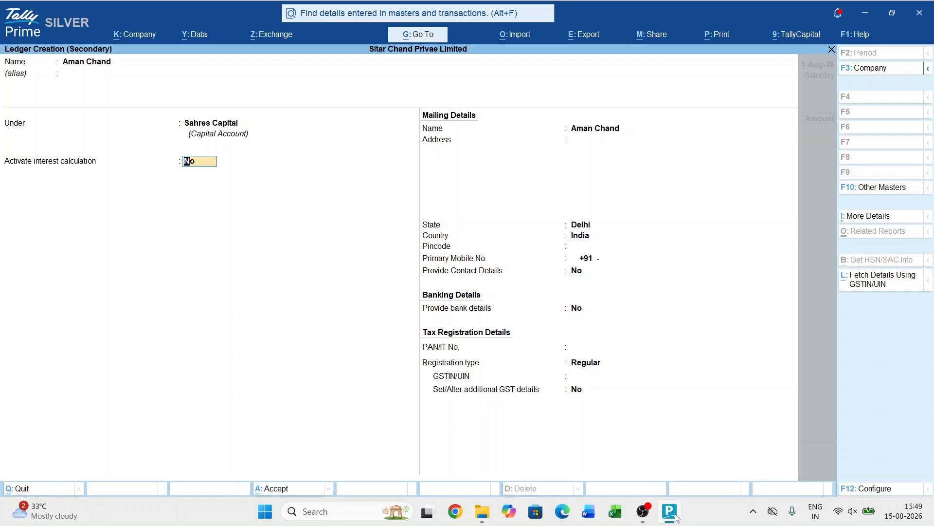
# - Append "Shares Capital" to the shareholder's ledger name and save the ledger
pyautogui.press('BackSpace')
pyautogui.press('BackSpace')
pyautogui.press('BackSpace')
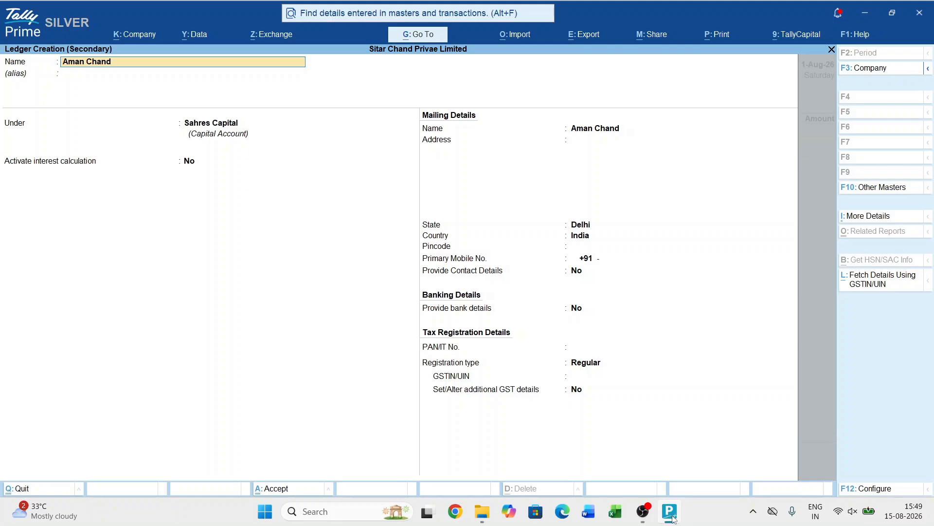
pyautogui.write('Shares capital')
pyautogui.press('Return')
# - Enter 10,000 as the received amount and accept the default Cheque/DD bank allocation details
pyautogui.press('Return')
pyautogui.hotkey('ctrl', 'a')
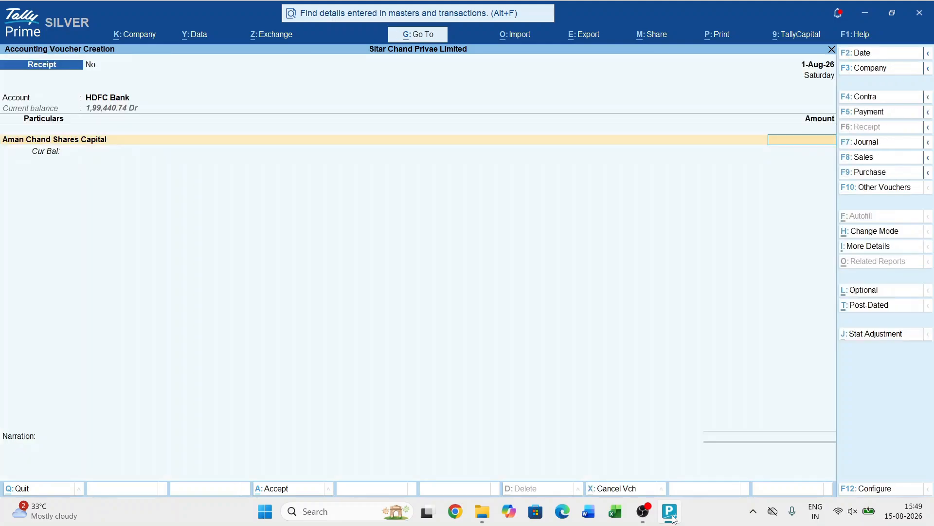
pyautogui.write('10,000')
pyautogui.press('Return')
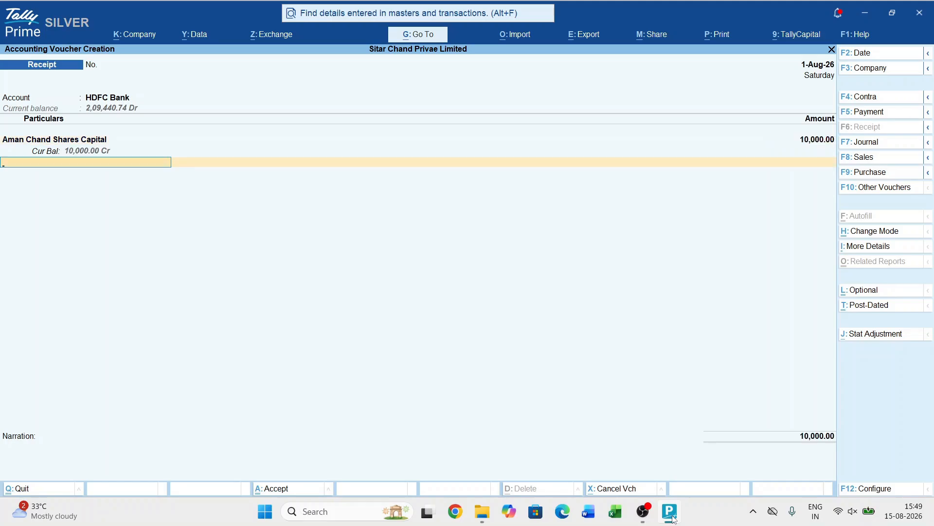
pyautogui.press('Return')
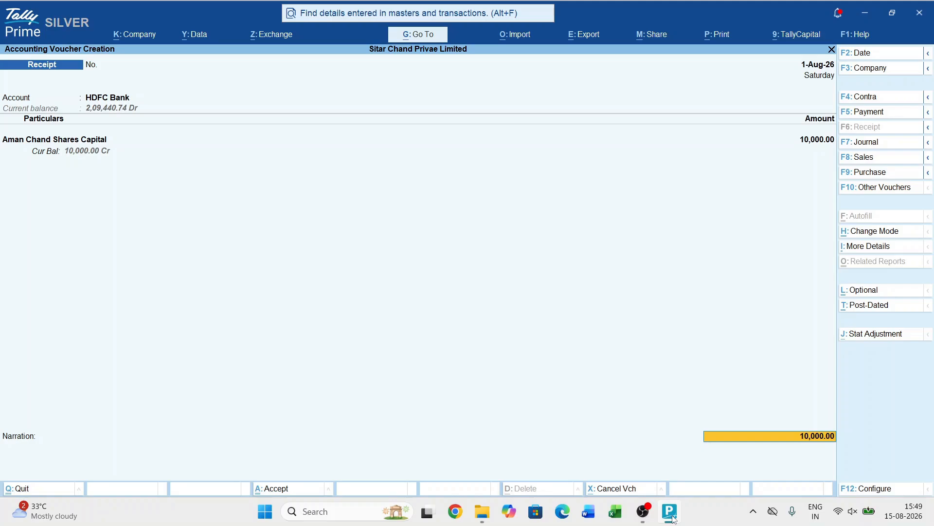
pyautogui.press('Return')
pyautogui.press('Return')
pyautogui.press('Return')
pyautogui.press('Return')
pyautogui.press('Return')
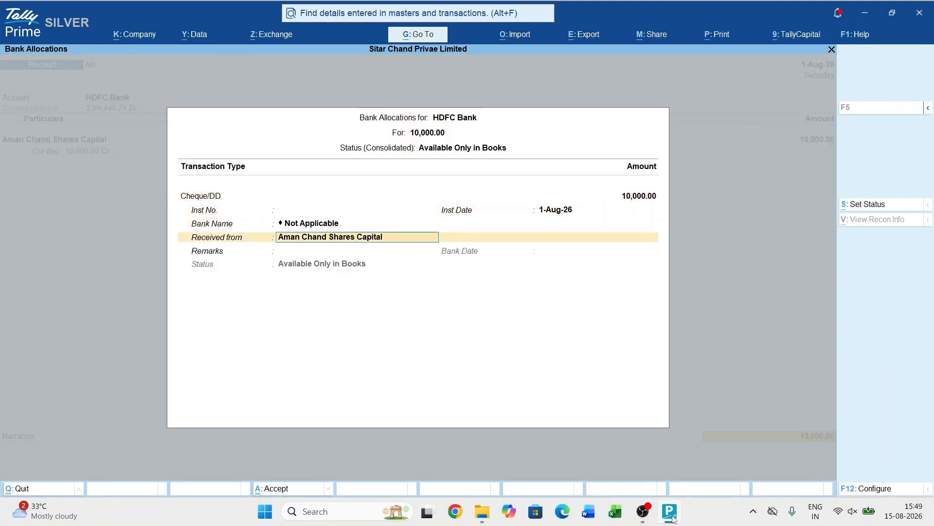
pyautogui.press('Return')
pyautogui.press('Return')
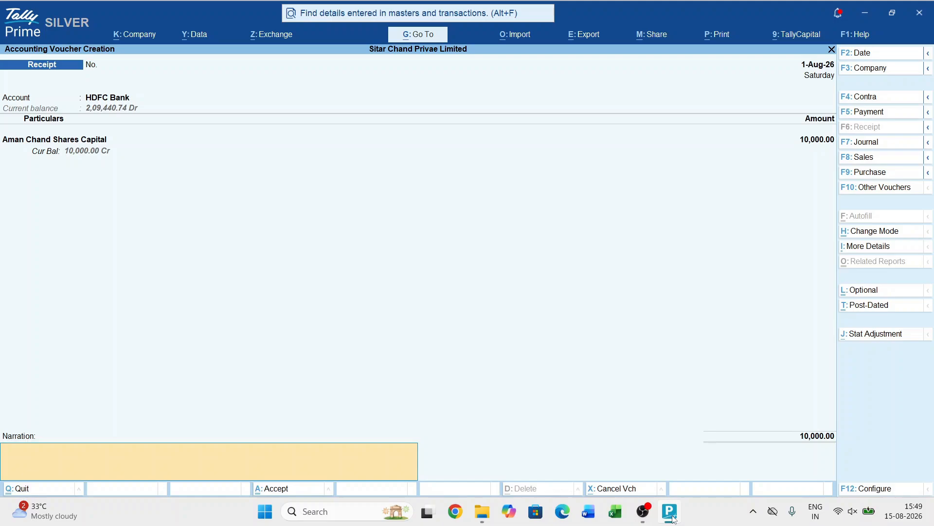
# - Write the voucher narration "10000 SHARES @ 10/- EACH"
pyautogui.write('10')
pyautogui.write('000')
pyautogui.write(' h')
pyautogui.write('share')
pyautogui.press('BackSpace')
pyautogui.press('BackSpace')
pyautogui.press('BackSpace')
pyautogui.press('BackSpace')
pyautogui.press('BackSpace')
pyautogui.write('SHARES @ 10/- EACH')
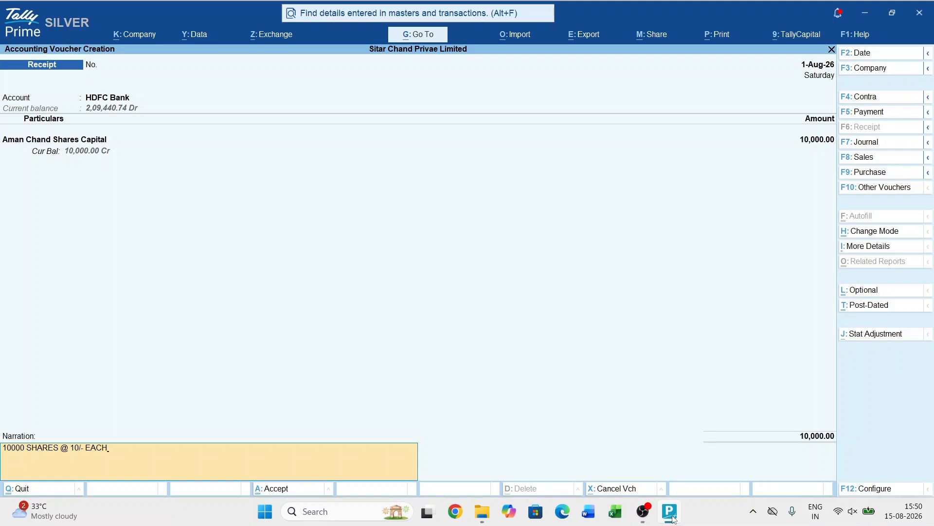
# - Save the receipt voucher, viewing its print preview and closing the print dialog without printing
pyautogui.hotkey('ctrl', 'a')
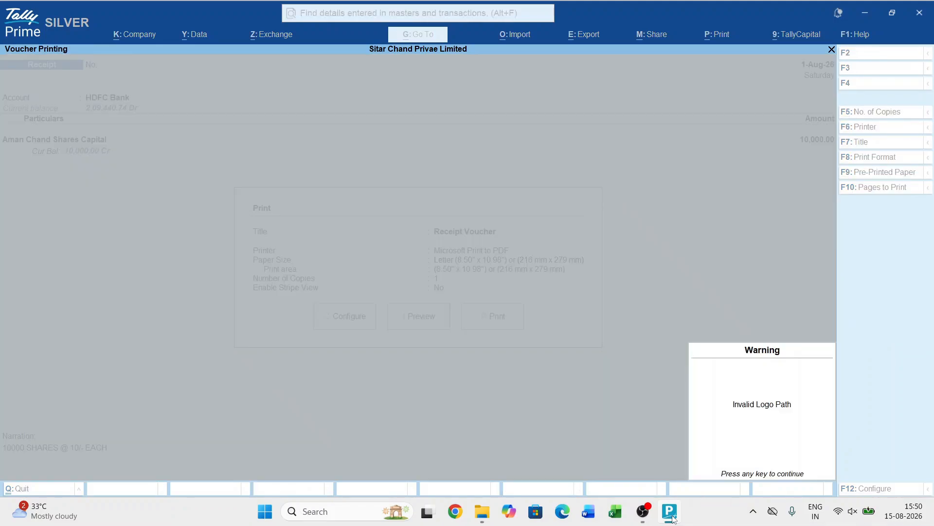
pyautogui.press('Return')
pyautogui.hotkey('alt', 'z')
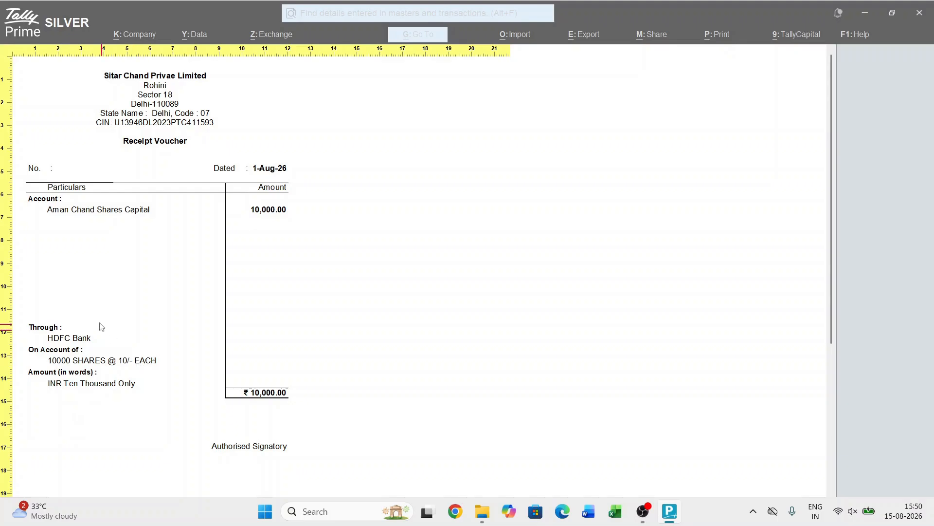
pyautogui.hotkey('alt', 'z')
pyautogui.press('Escape')
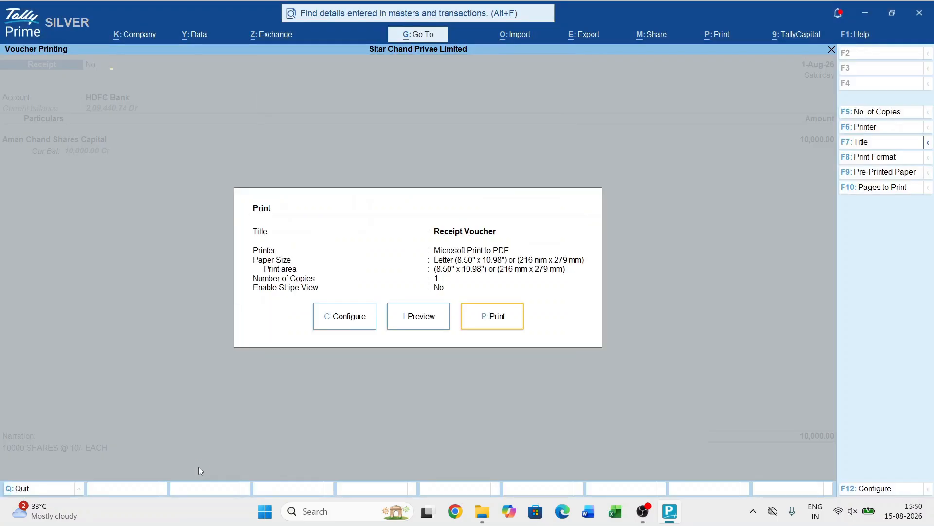
pyautogui.press('Escape')
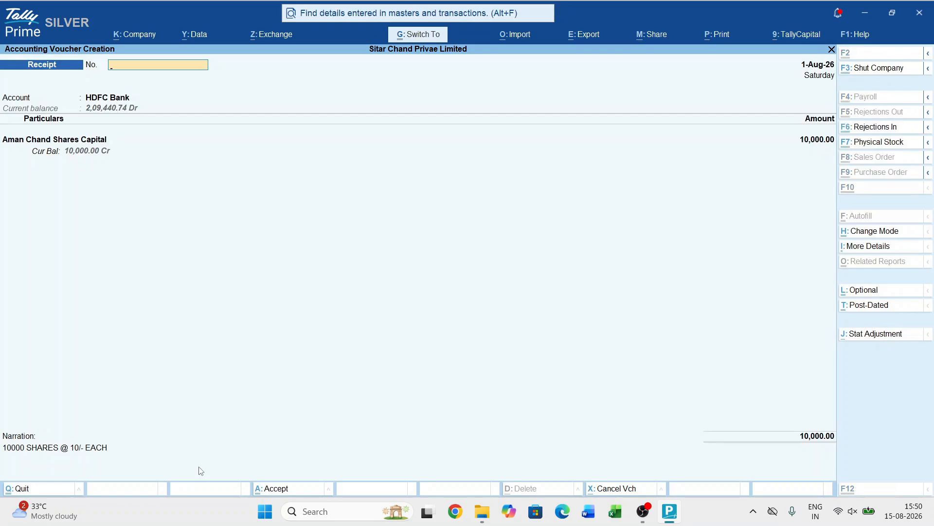
pyautogui.hotkey('ctrl', 'a')
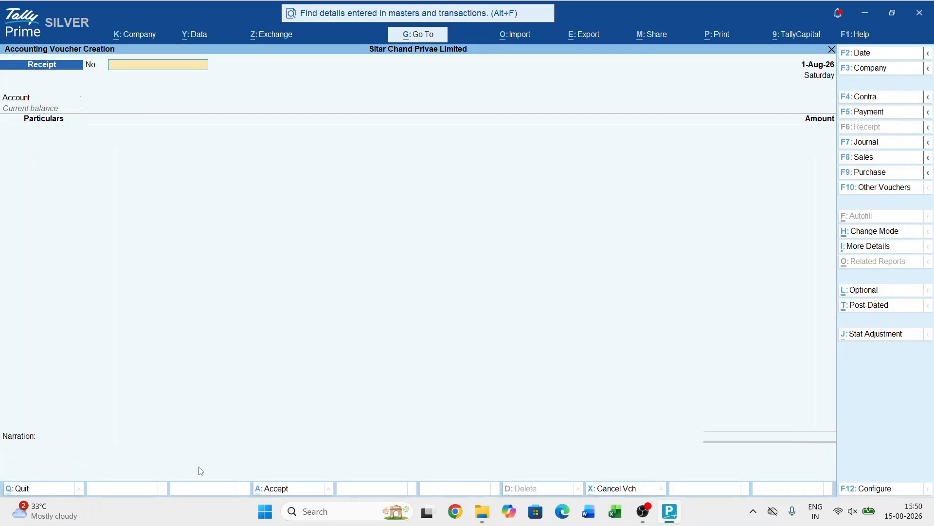
# - Set HDFC Bank as the receiving account of the second receipt voucher
pyautogui.press('Return')
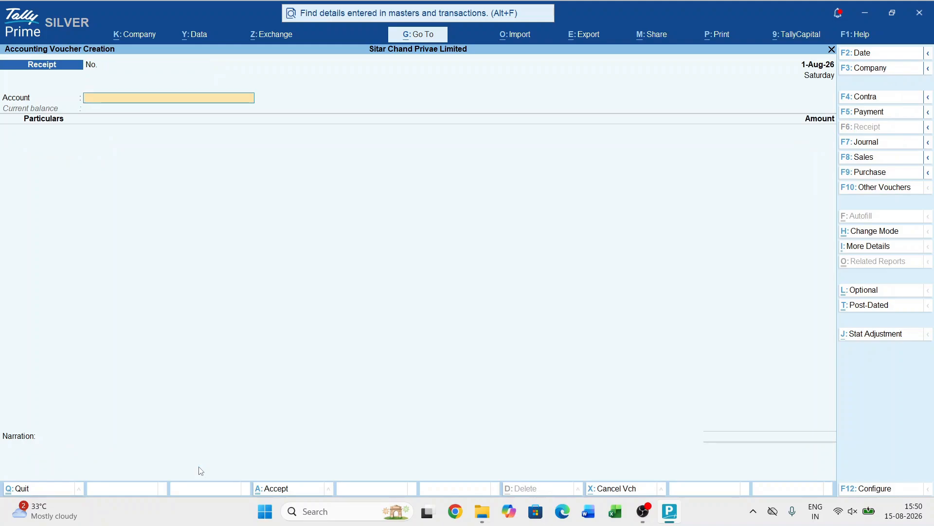
pyautogui.write('HDF')
pyautogui.press('Return')
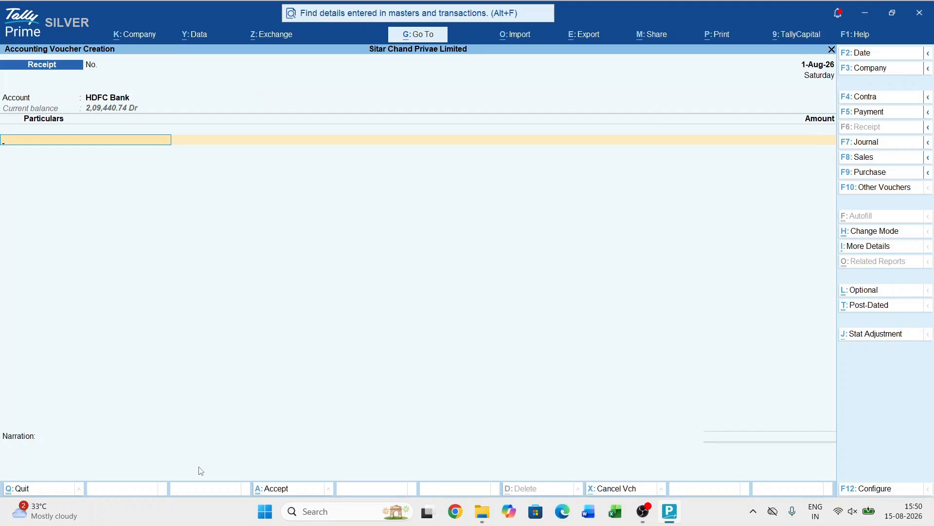
# - Create a ledger named with the second shareholder's full name plus "Shares Capital", keeping it under the Sahres Capital group
pyautogui.hotkey('alt', 'c')
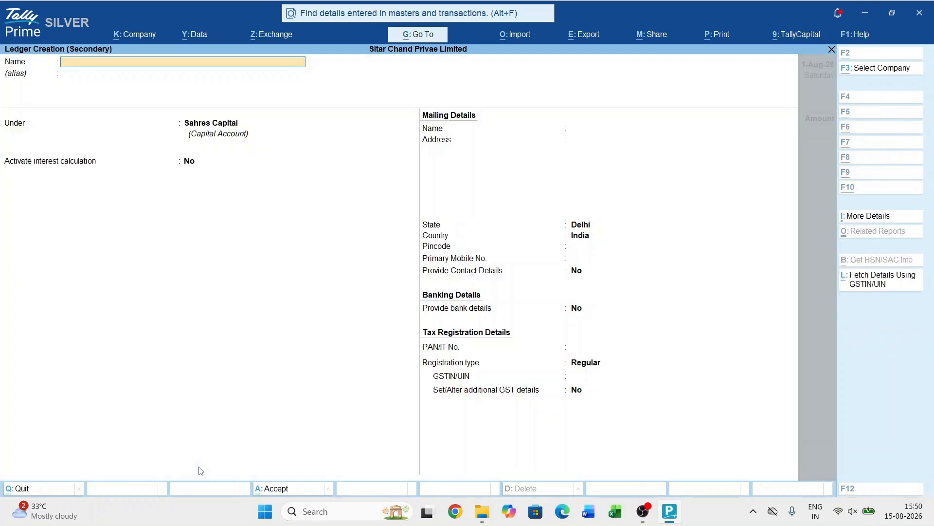
pyautogui.write('TUKA')
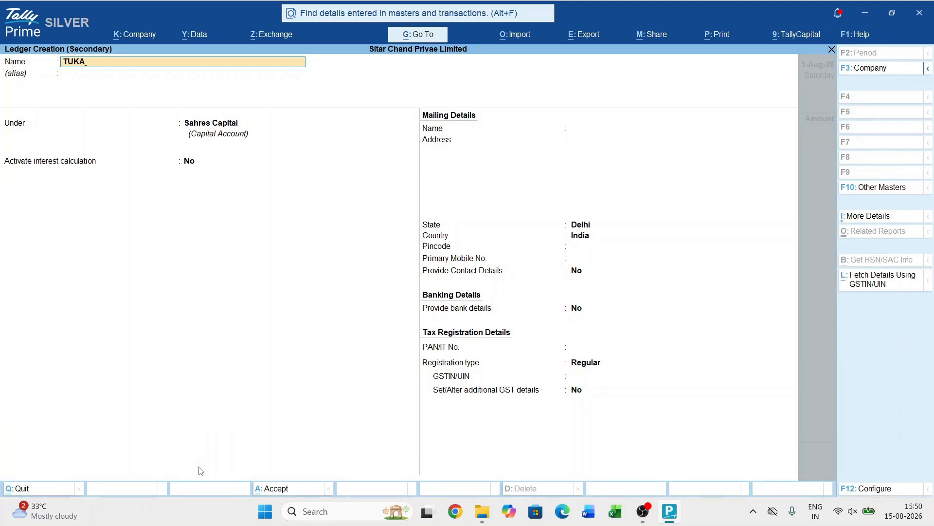
pyautogui.press('BackSpace')
pyautogui.press('BackSpace')
pyautogui.press('BackSpace')
pyautogui.write('ukar Ram Beniwal')
pyautogui.press('Return')
pyautogui.press('BackSpace')
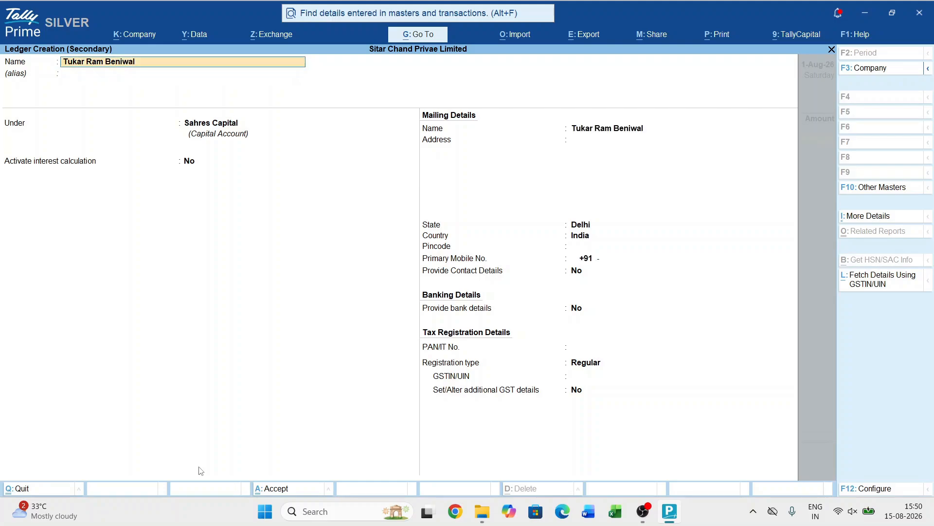
pyautogui.write('Shares Capital')
pyautogui.press('Return')
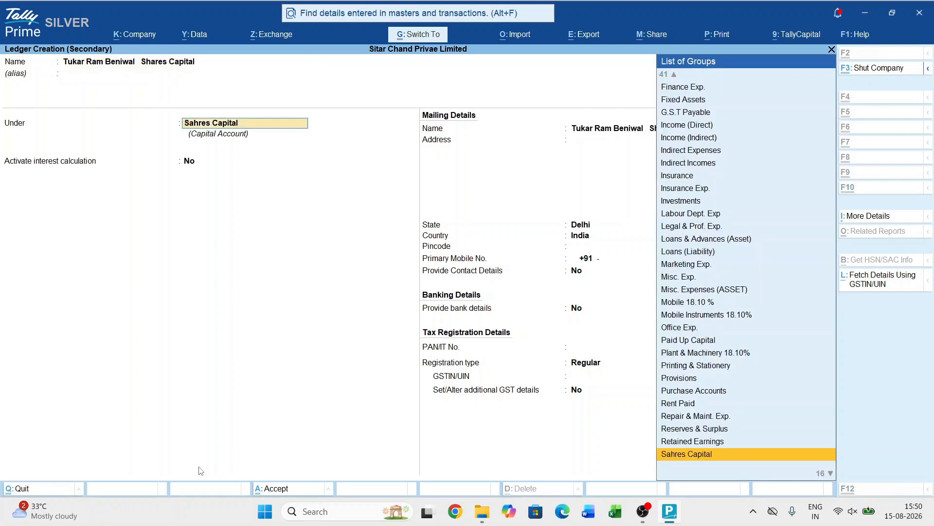
pyautogui.hotkey('ctrl', 'a')
# - Enter 1,50,000 as the amount received from the second shareholder
pyautogui.write('1')
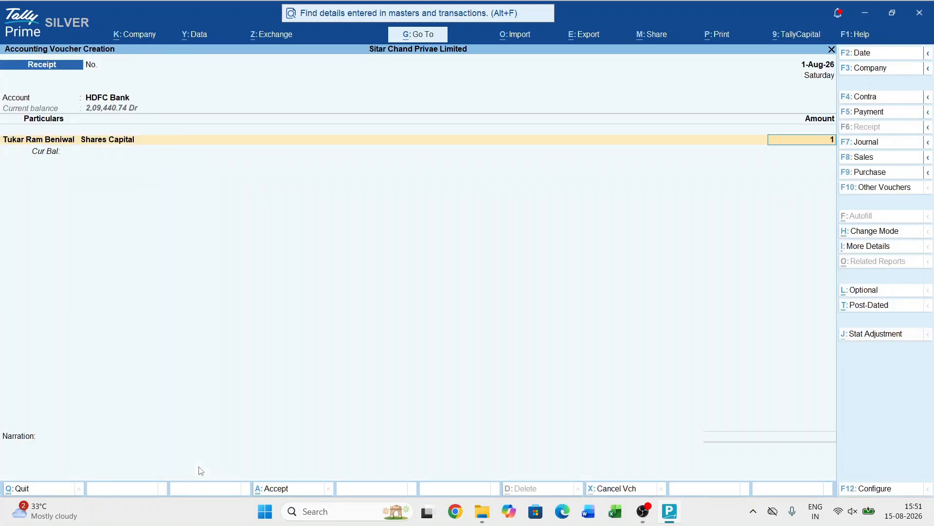
pyautogui.write(',50,000')
pyautogui.press('Return')
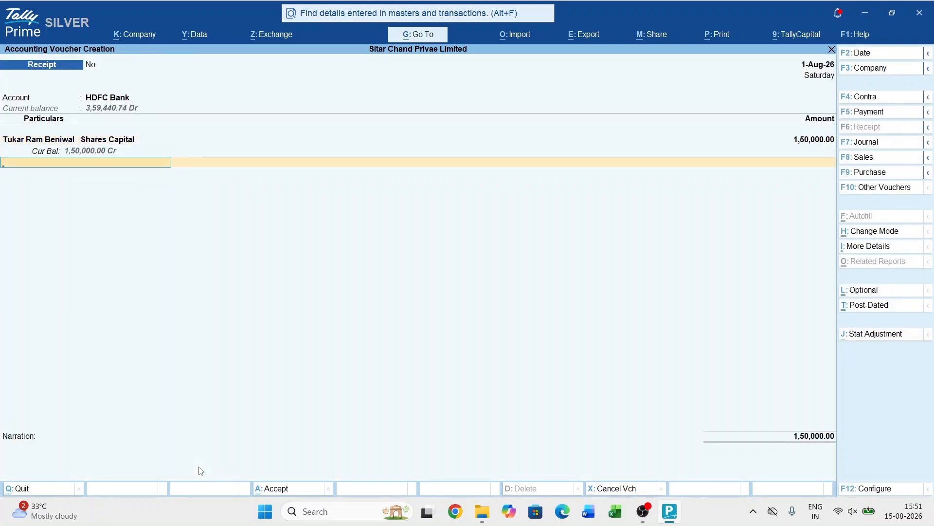
# - Accept the HDFC Bank allocation of 1,50,000 as Cheque/DD, leaving the instrument number, bank name and remarks blank
pyautogui.press('Return')
pyautogui.press('Return')
pyautogui.press('Return')
pyautogui.press('Return')
pyautogui.press('Return')
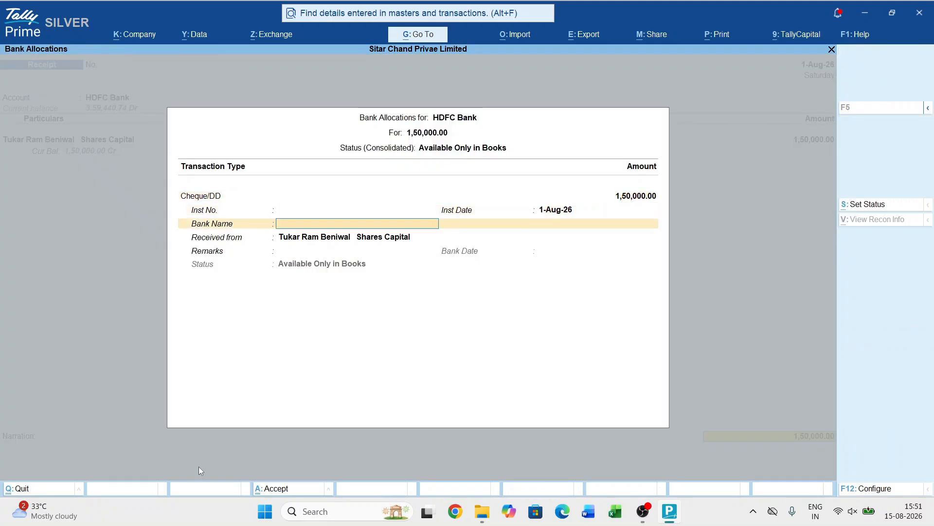
pyautogui.press('Return')
pyautogui.press('Return')
pyautogui.press('Return')
# - Enter the narration "15000 shares @ 10/- each" on the second shareholder's receipt voucher
pyautogui.write('1')
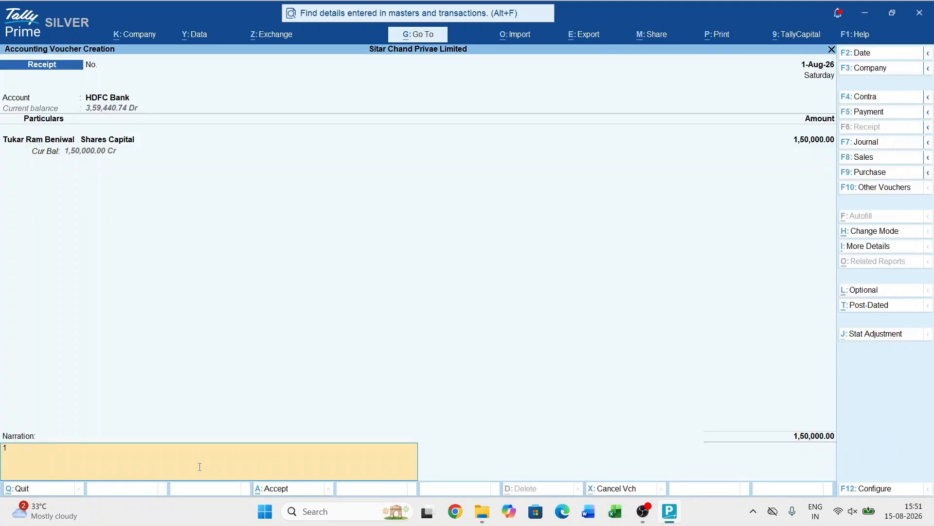
pyautogui.write('5000 shares @ 10/- each')
pyautogui.press('Return')
pyautogui.press('Return')
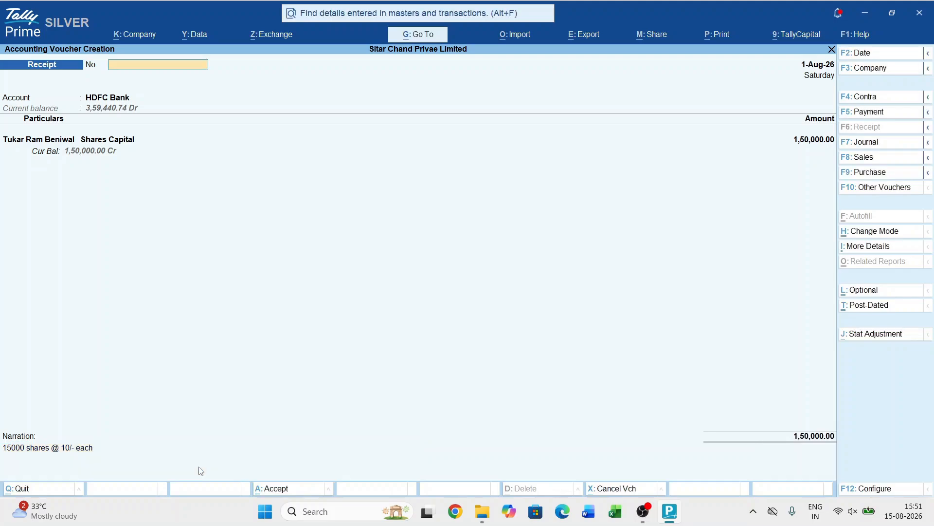
# - Preview the printed receipt voucher at enlarged size, checking the account, bank, narration and amount, and close the print dialog without printing
pyautogui.hotkey('alt', 'p')
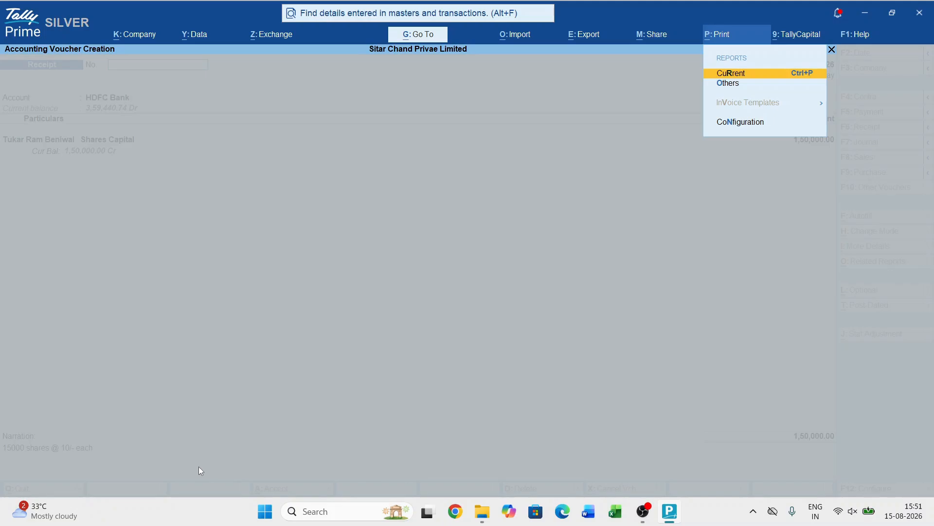
pyautogui.press('Return')
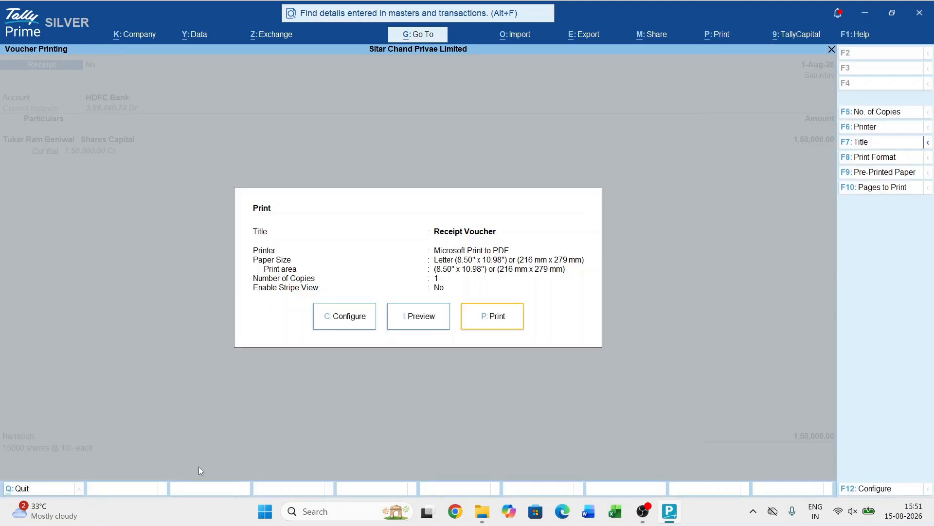
pyautogui.press('Return')
pyautogui.press('Return')
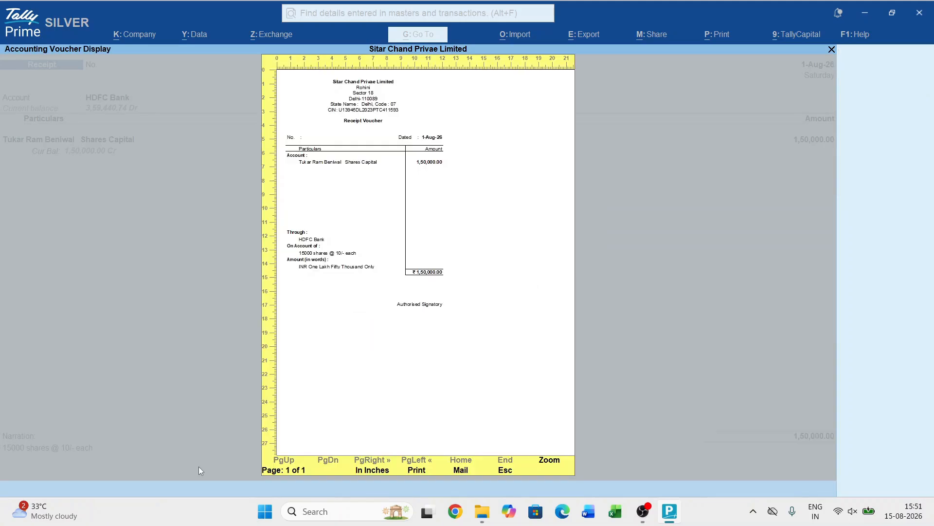
pyautogui.hotkey('alt', 'z')
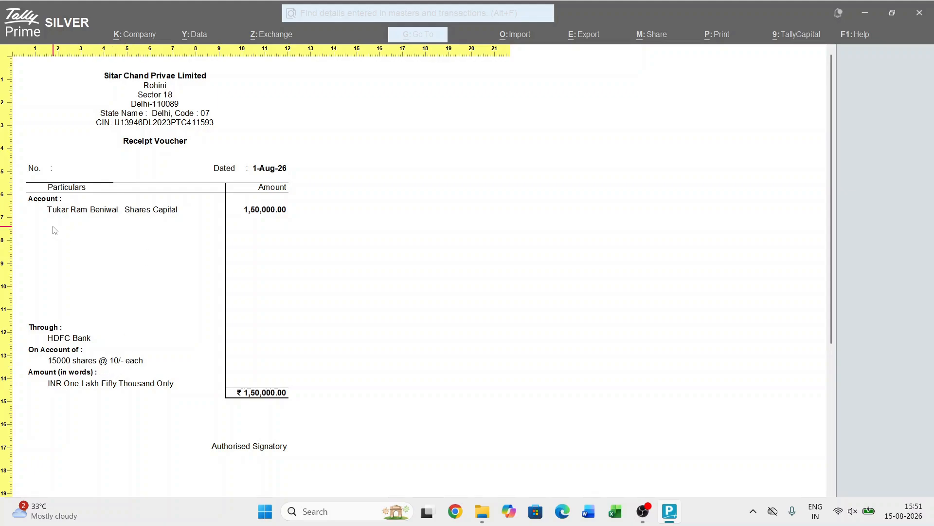
pyautogui.press('Escape')
pyautogui.press('Escape')
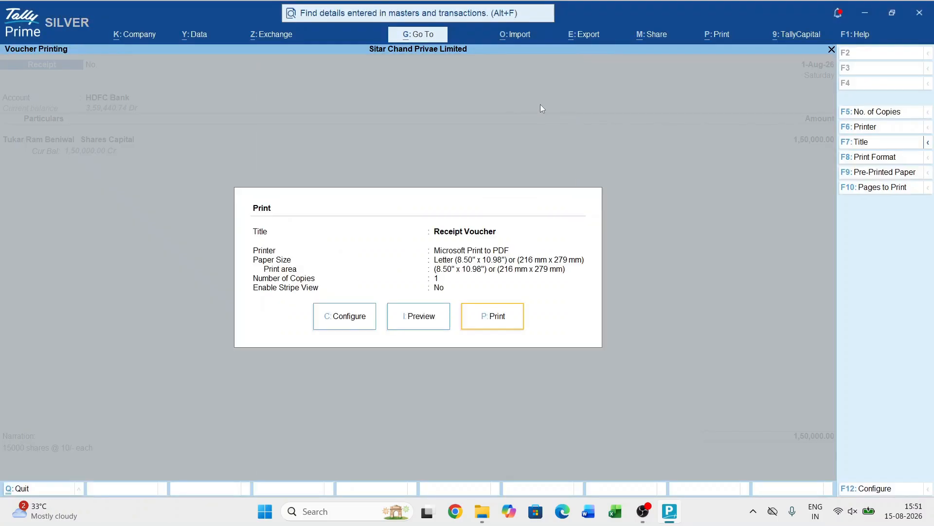
pyautogui.press('Escape')
# - Save the second shareholder's receipt voucher and leave voucher entry
pyautogui.hotkey('ctrl', 'a')
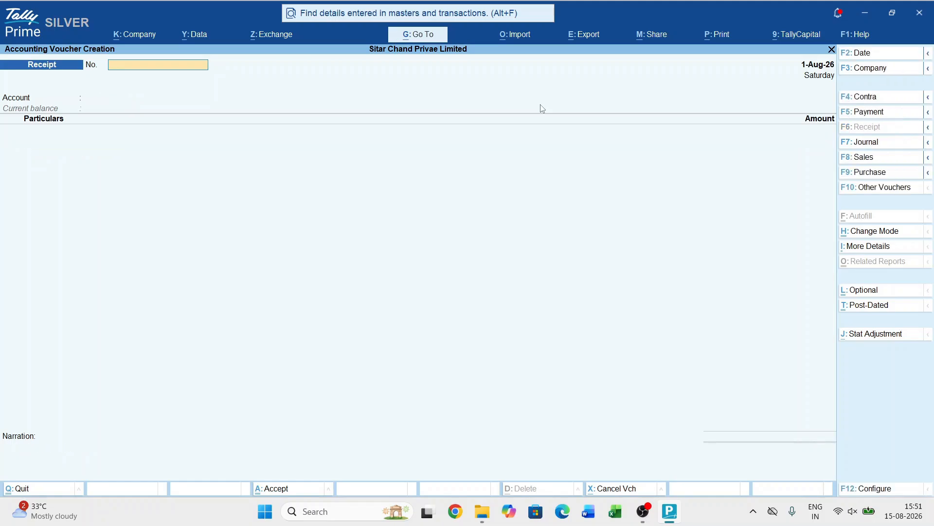
pyautogui.press('Escape')
pyautogui.press('Return')
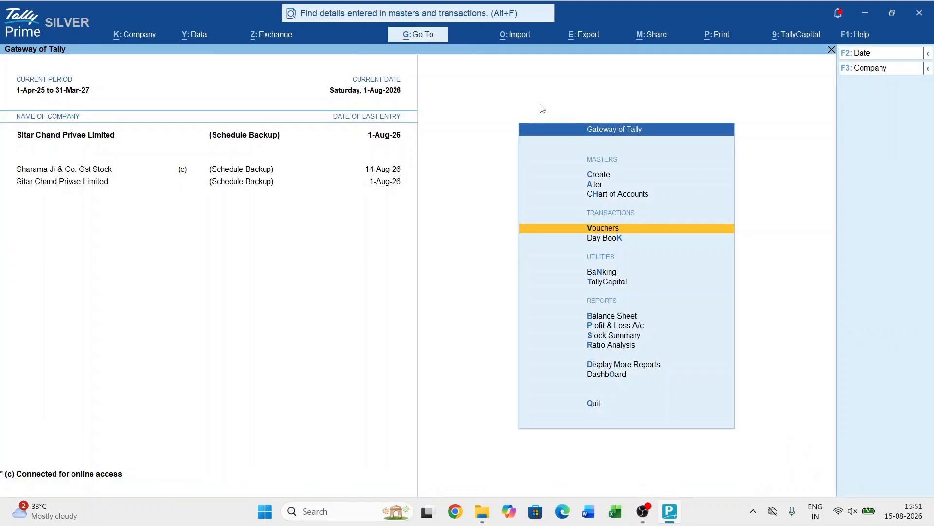
# - Drill down from the Balance Sheet's Capital Account through Sahres Capital to the first shareholder's August 2026 ledger vouchers
pyautogui.press('b')
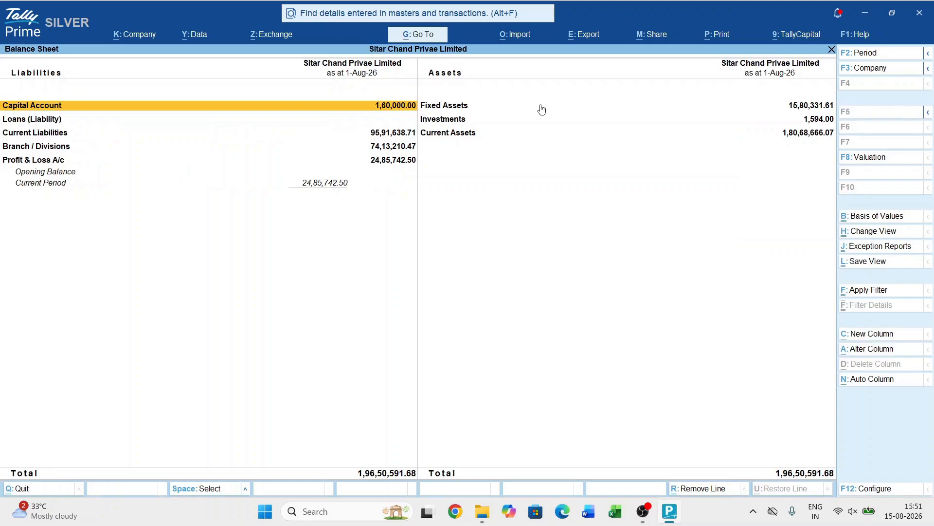
pyautogui.press('Return')
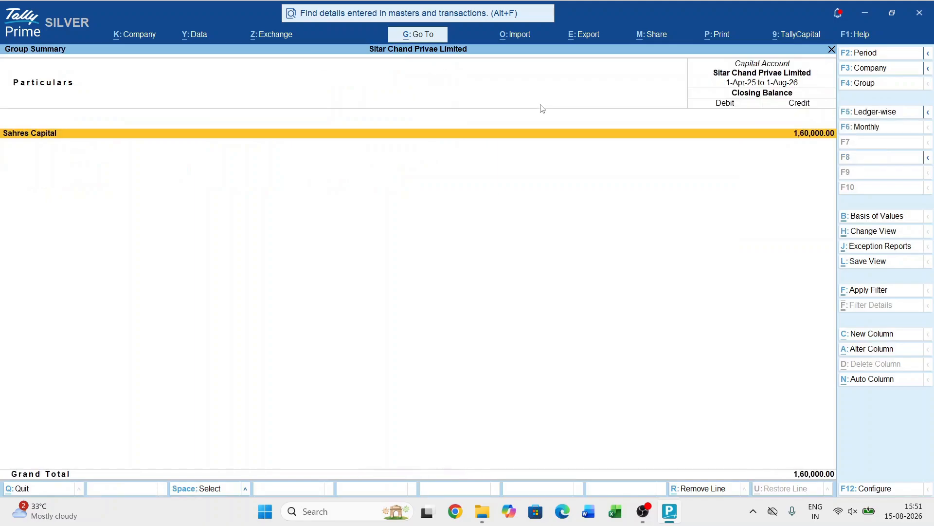
pyautogui.press('Return')
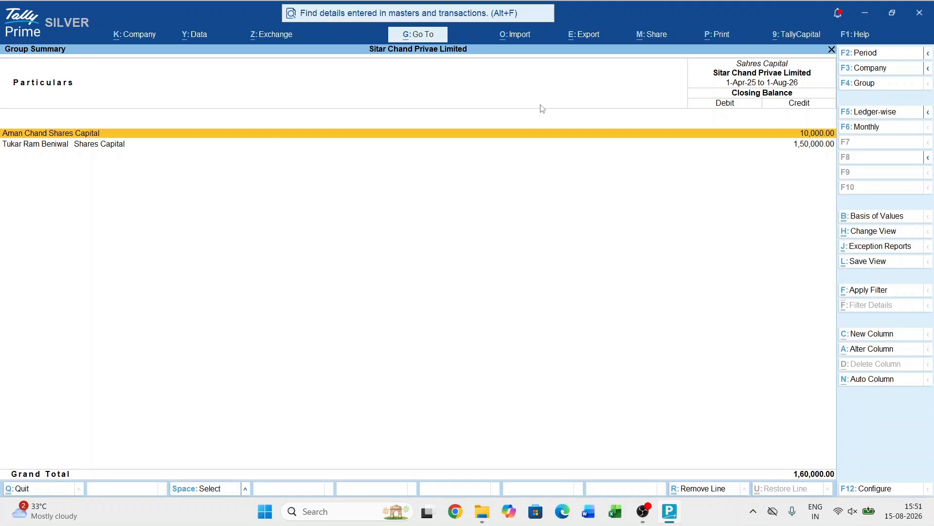
pyautogui.press('Return')
pyautogui.press('Up')
pyautogui.press('Up')
pyautogui.press('Up')
pyautogui.press('Up')
pyautogui.press('Up')
pyautogui.press('Up')
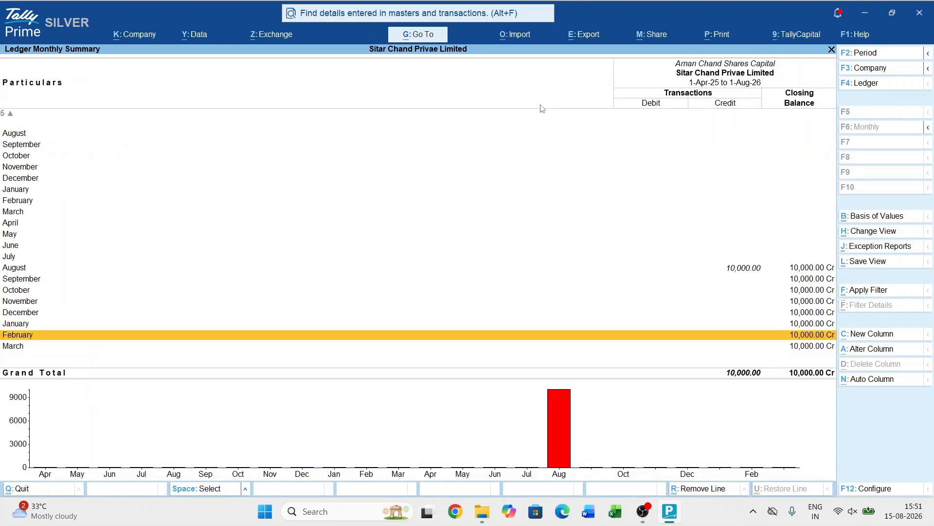
pyautogui.press('Up')
pyautogui.press('Return')
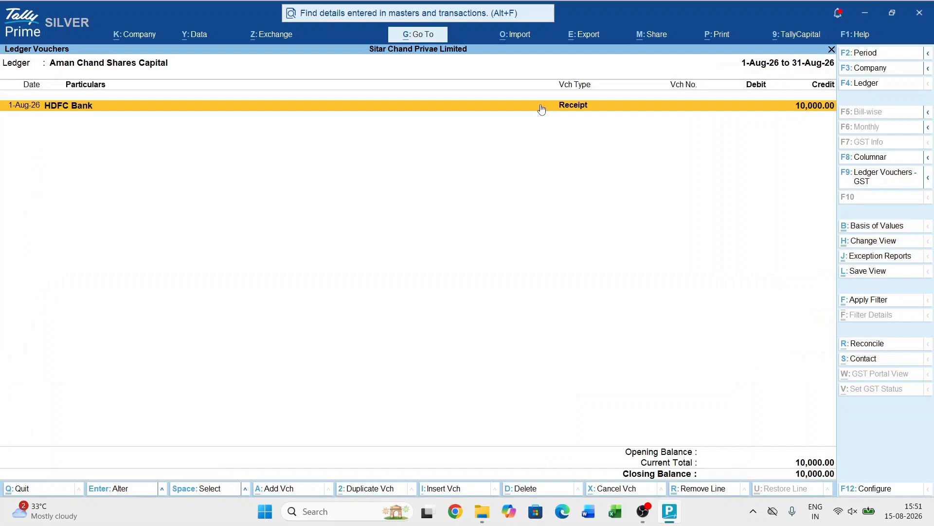
# - Set the amount of the first shareholder's HDFC Bank receipt to 1,00,000, save it, and return to the Sahres Capital group summary
pyautogui.press('Return')
pyautogui.press('Return')
pyautogui.press('Return')
pyautogui.write('100000')
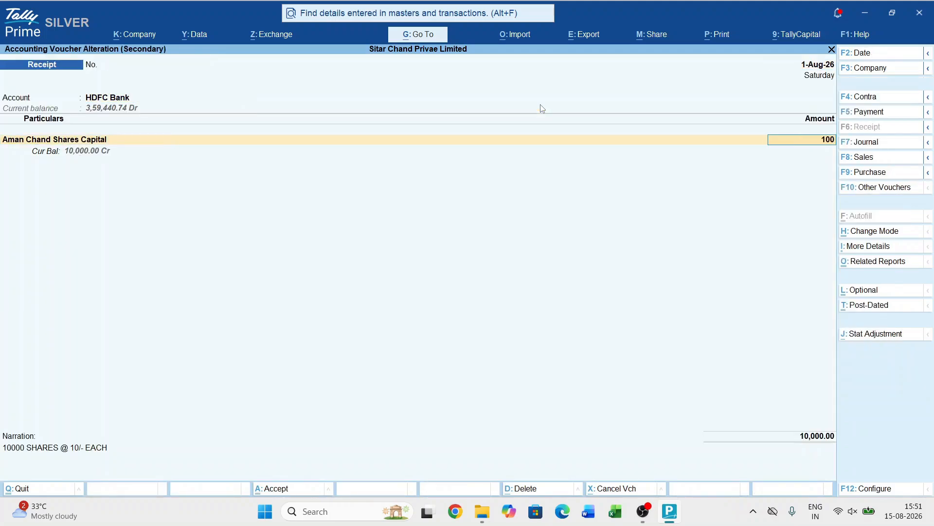
pyautogui.press('Return')
pyautogui.hotkey('ctrl', 'a')
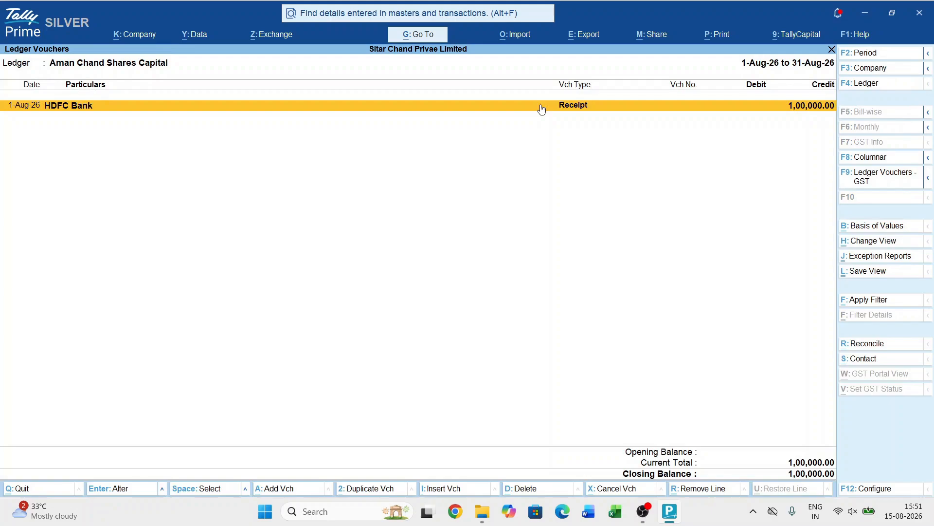
pyautogui.press('Escape')
pyautogui.press('Escape')
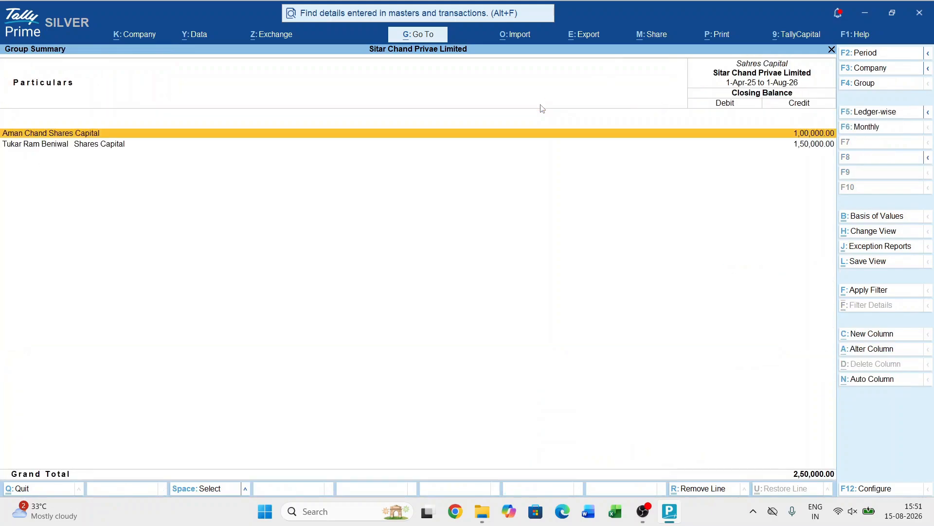
# - Examine the first shareholder's altered August receipt voucher, comparing its amount with the narration, and return to the group summary
pyautogui.press('Return')
pyautogui.press('Up')
pyautogui.press('Up')
pyautogui.press('Up')
pyautogui.press('Up')
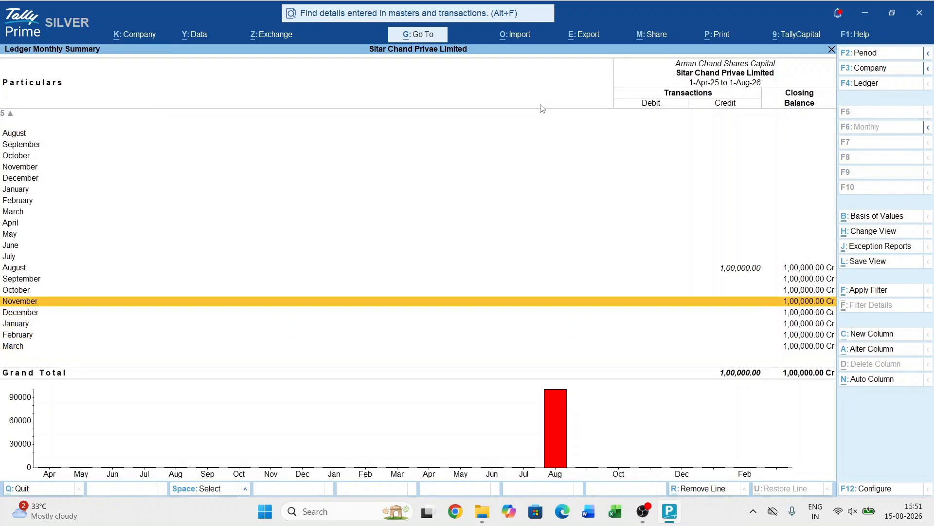
pyautogui.press('Up')
pyautogui.press('Up')
pyautogui.press('Up')
pyautogui.press('Return')
pyautogui.press('Return')
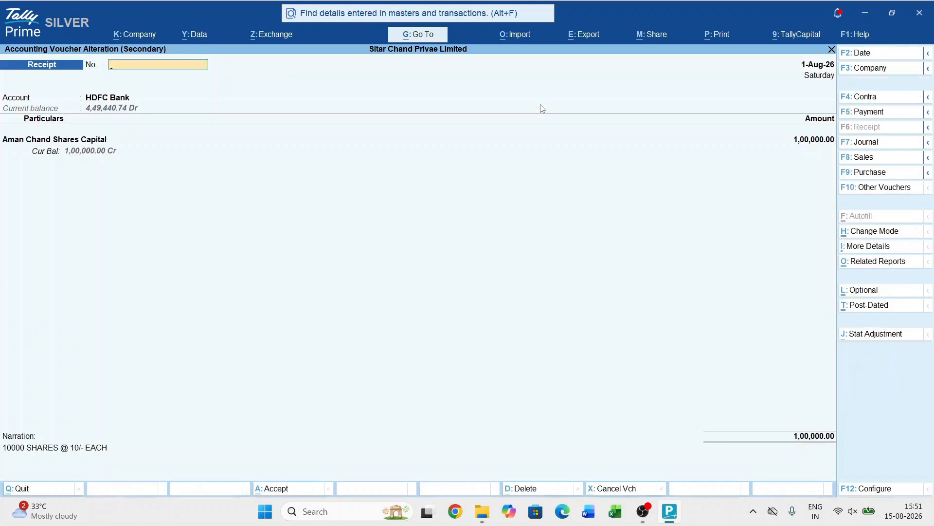
pyautogui.press('Escape')
pyautogui.press('Escape')
pyautogui.press('Escape')
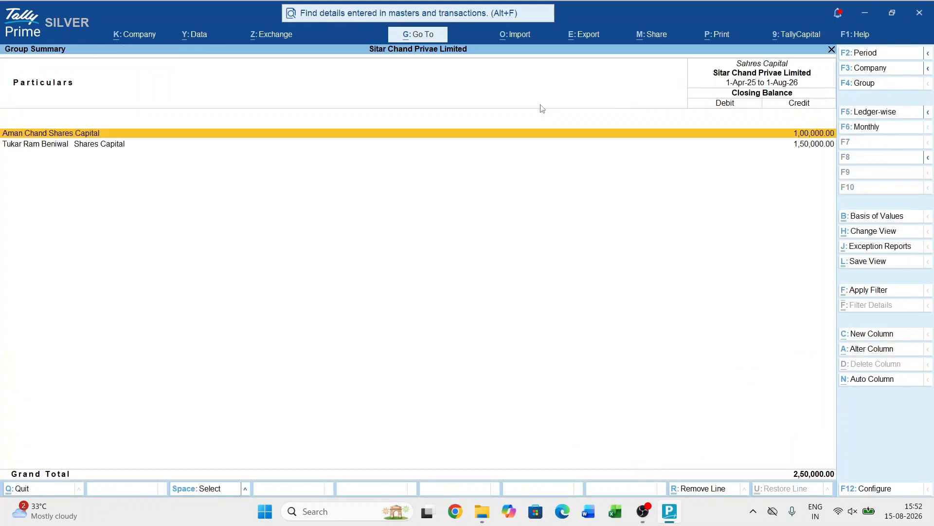
# - Examine the second shareholder's August receipt voucher without changing it, and return to the Gateway of Tally
pyautogui.press('Down')
pyautogui.press('Return')
pyautogui.press('Up')
pyautogui.press('Up')
pyautogui.press('Up')
pyautogui.press('Up')
pyautogui.press('Up')
pyautogui.press('Up')
pyautogui.press('Up')
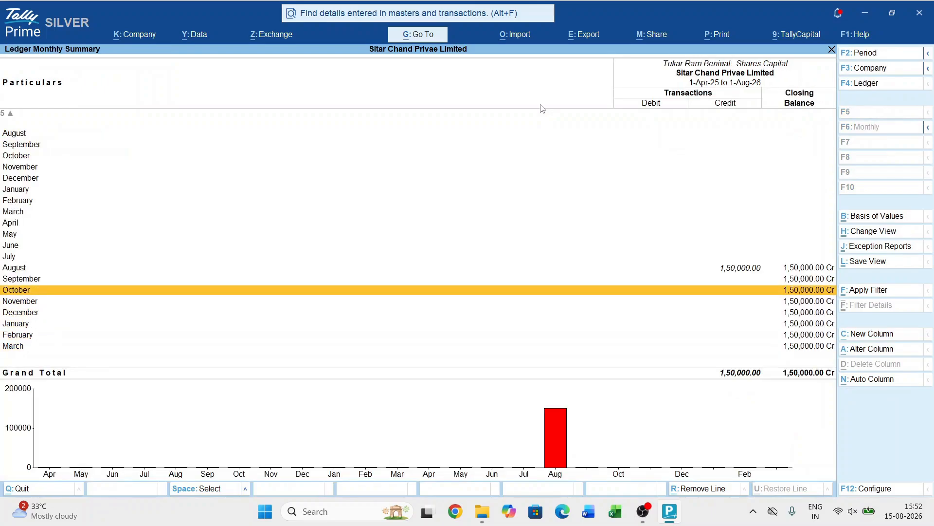
pyautogui.press('Return')
pyautogui.press('Return')
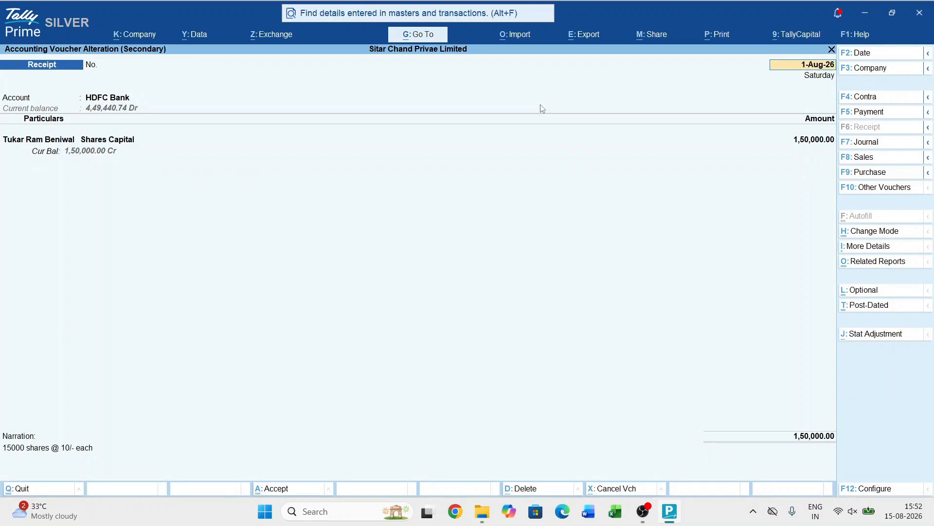
pyautogui.press('Escape')
pyautogui.press('y')
pyautogui.press('Escape')
pyautogui.press('Escape')
pyautogui.press('Escape')
pyautogui.press('Escape')
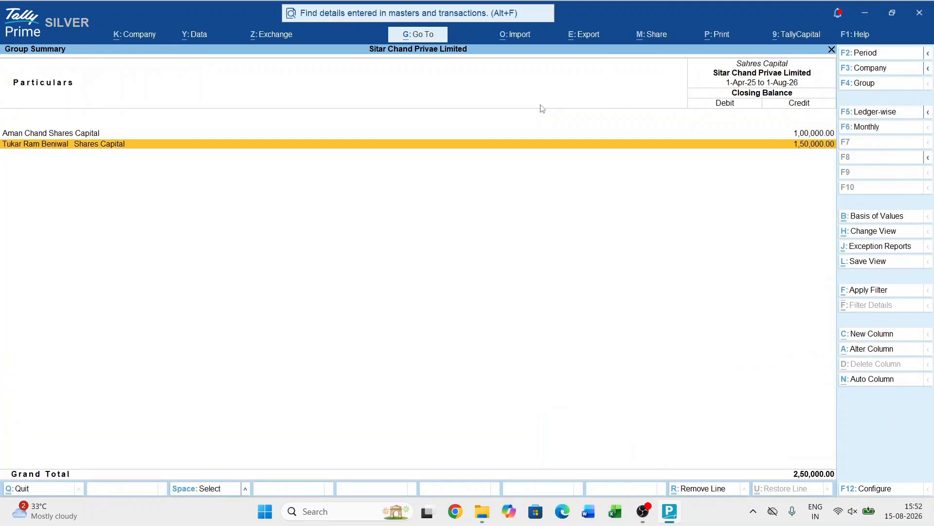
pyautogui.press('Escape')
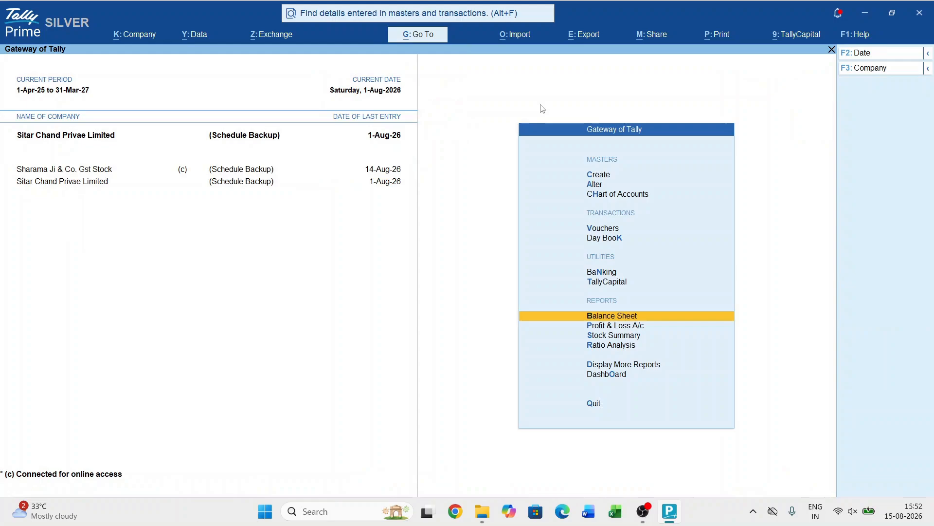
# - Switch to the company Sharama Ji & Co. Gst Stock and start a new receipt voucher there
pyautogui.press('F3')
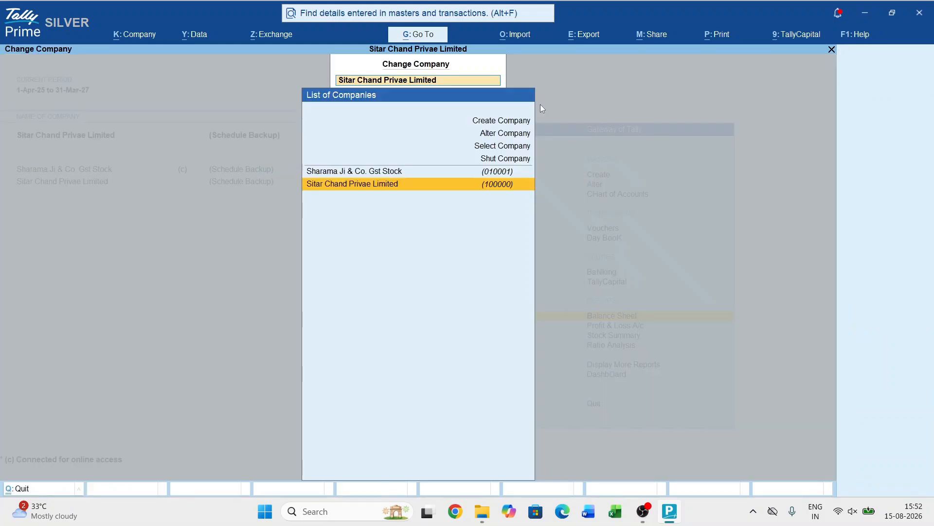
pyautogui.press('Up')
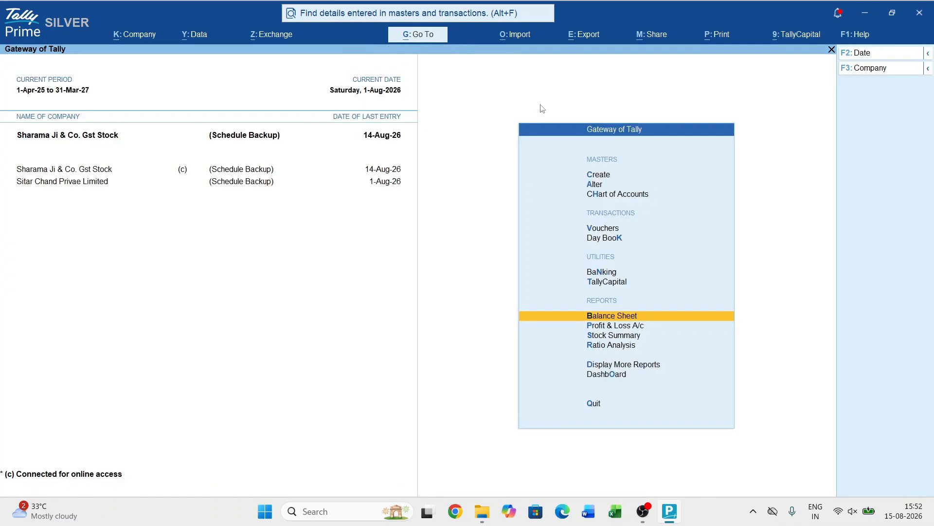
pyautogui.press('v')
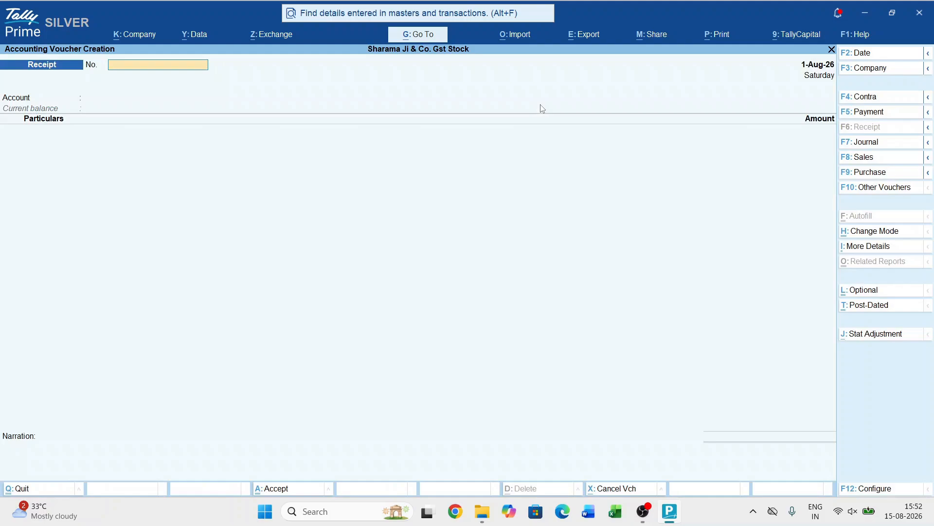
pyautogui.press('Return')
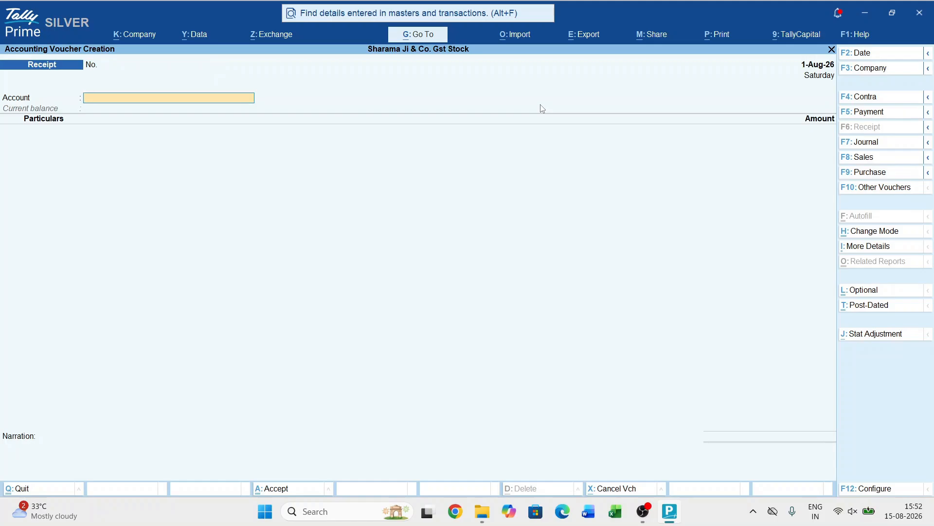
# - Set Indus Ind Bank as the receiving account of the receipt voucher
pyautogui.write('D')
pyautogui.press('Down')
pyautogui.press('Down')
pyautogui.press('Down')
pyautogui.press('Down')
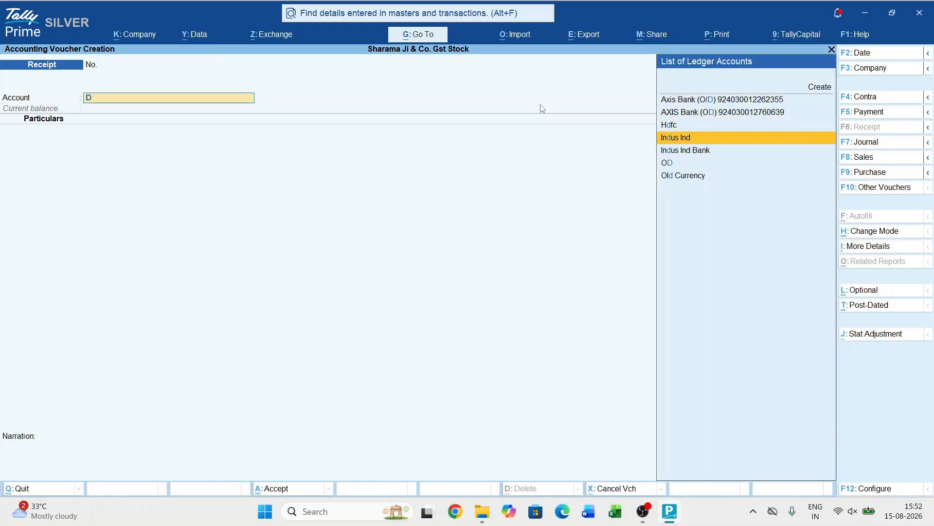
pyautogui.press('Return')
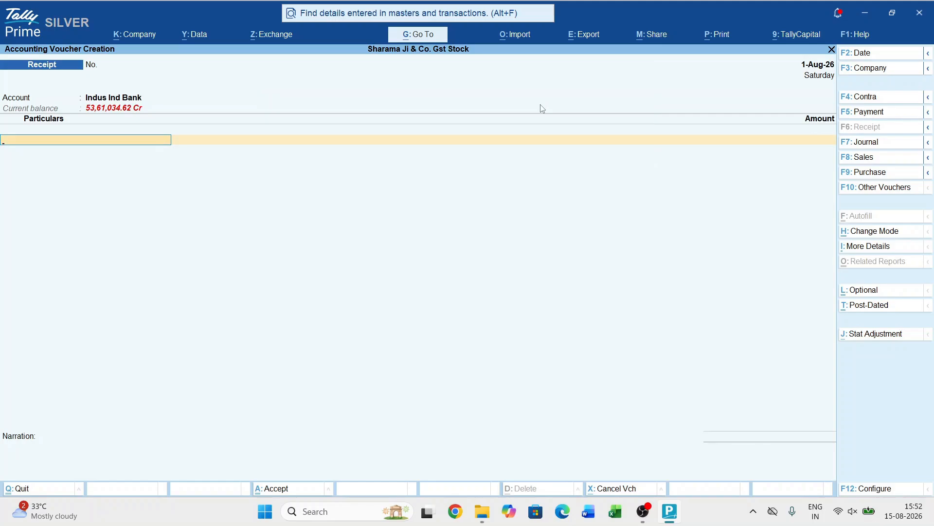
# - Create a ledger named with the capital contributor's full name plus "Capital A/c", keeping it under Capital Account
pyautogui.hotkey('alt', 'c')
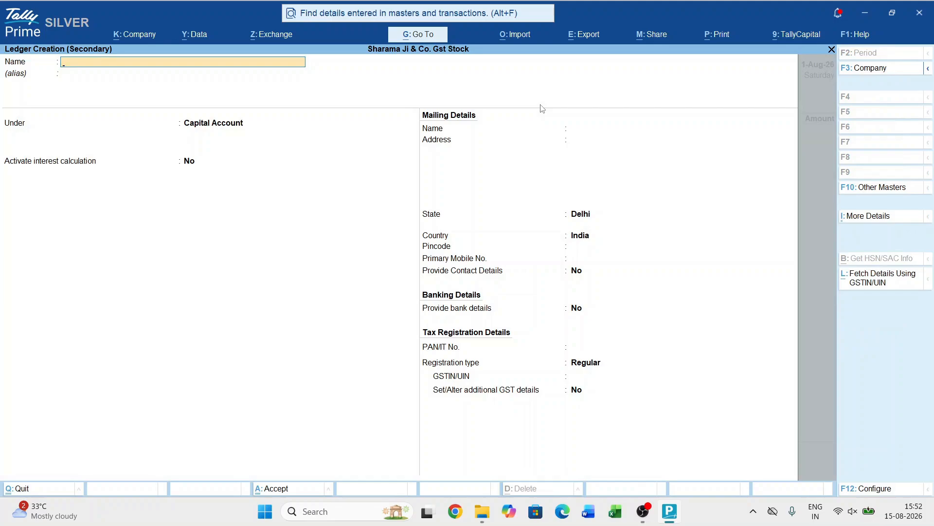
pyautogui.write('Jitender Prasg')
pyautogui.press('BackSpace')
pyautogui.write('as')
pyautogui.write(' Capital a/c')
pyautogui.press('Return')
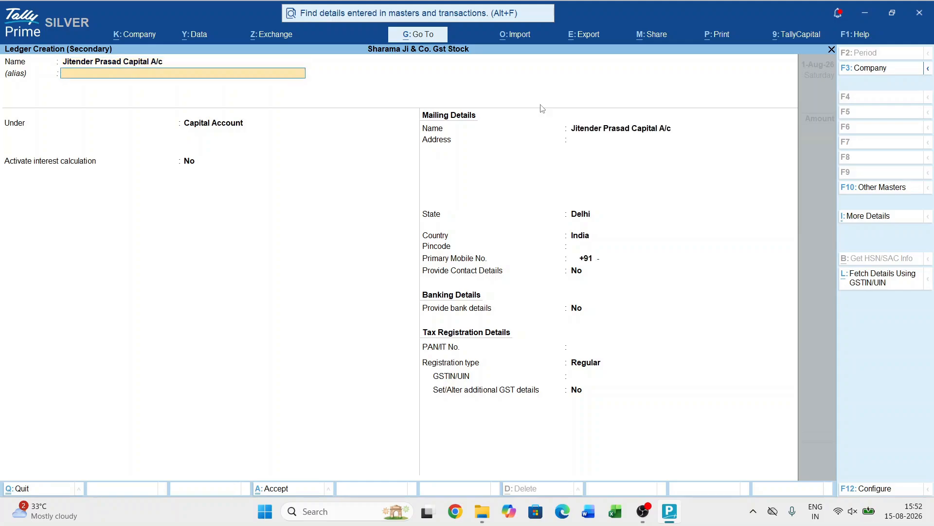
pyautogui.press('Return')
pyautogui.hotkey('ctrl', 'a')
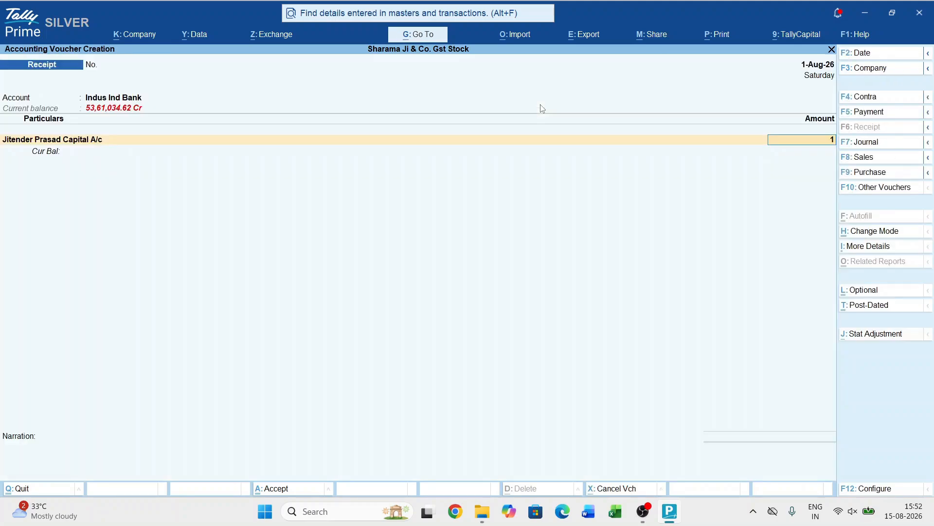
# - Enter 1,70,000 as the amount received into the new capital ledger
pyautogui.write('1,70,000')
pyautogui.press('Return')
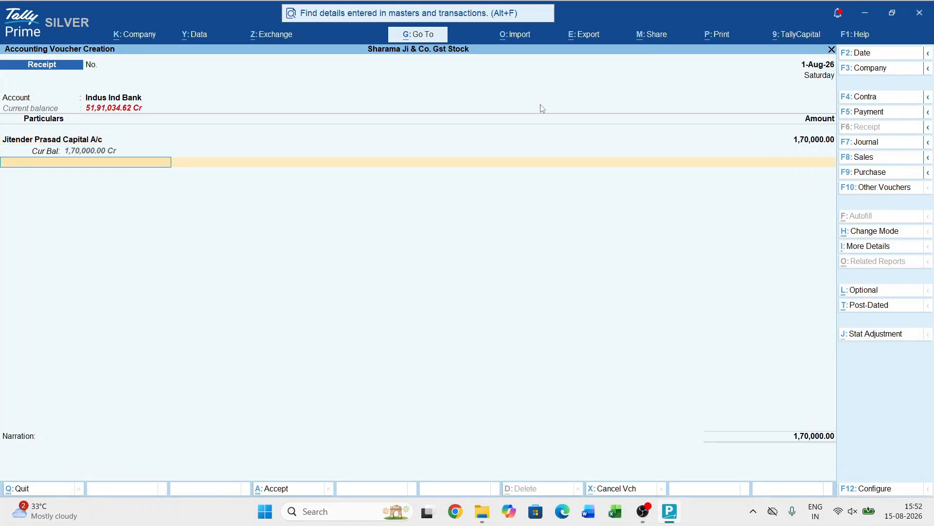
# - Finish the particulars and keep the Cheque/DD bank allocation for Indus Ind Bank at the full 1,70,000
pyautogui.press('Return')
pyautogui.press('Return')
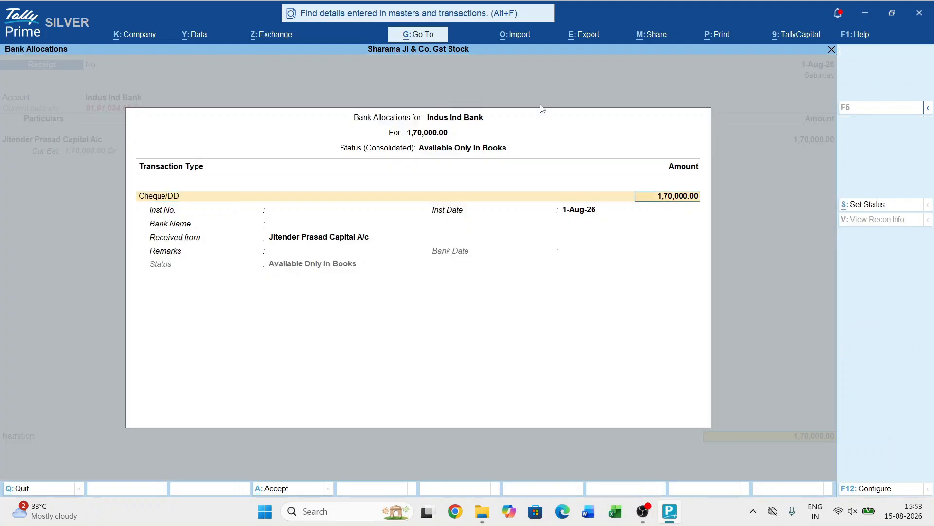
pyautogui.press('Return')
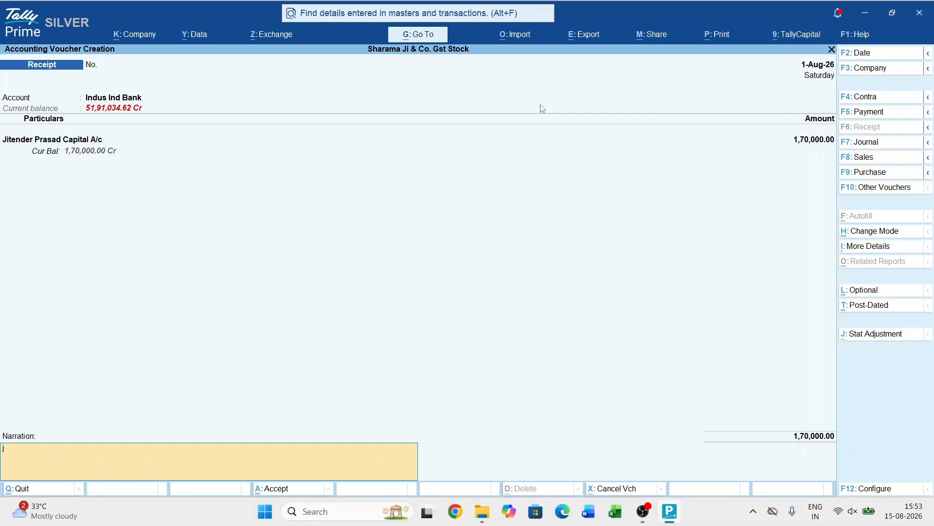
# - Enter the narration as the contributor's name followed by "INTRODUCE CAPITAL OR THE RATIO OF 1:1" and save the receipt voucher
pyautogui.write('itendeer')
pyautogui.press('BackSpace')
pyautogui.press('BackSpace')
pyautogui.press('BackSpace')
pyautogui.press('BackSpace')
pyautogui.press('BackSpace')
pyautogui.press('BackSpace')
pyautogui.write('INDER PRASAD INTRODUCE')
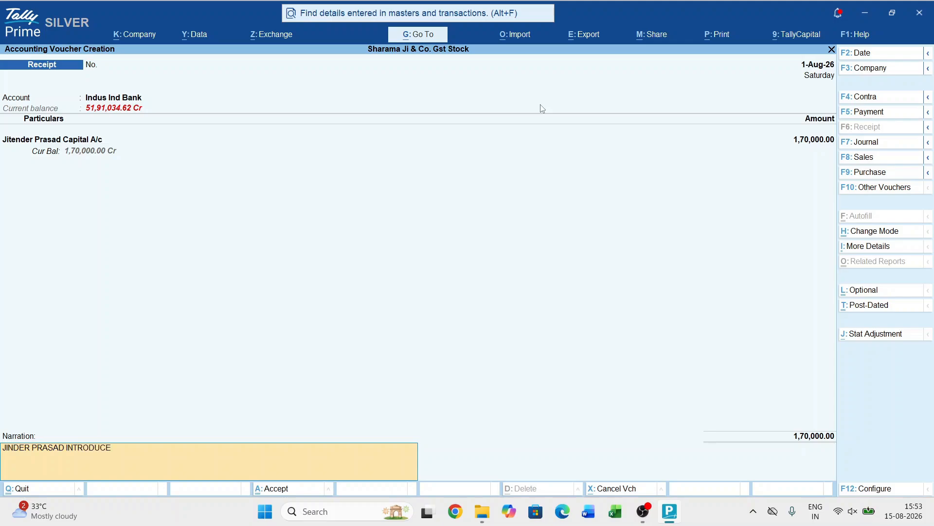
pyautogui.write(' CAPITAL OR THE RATIO  OF 1:1')
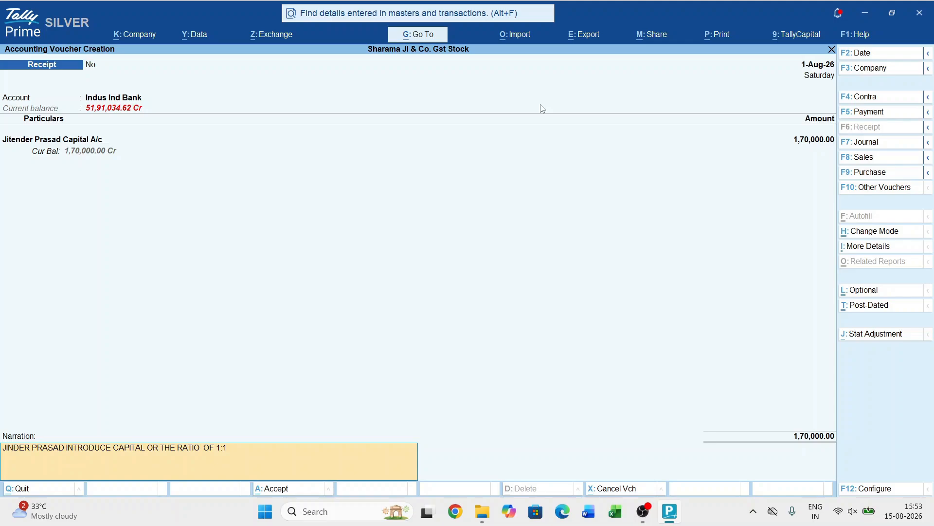
pyautogui.press('Return')
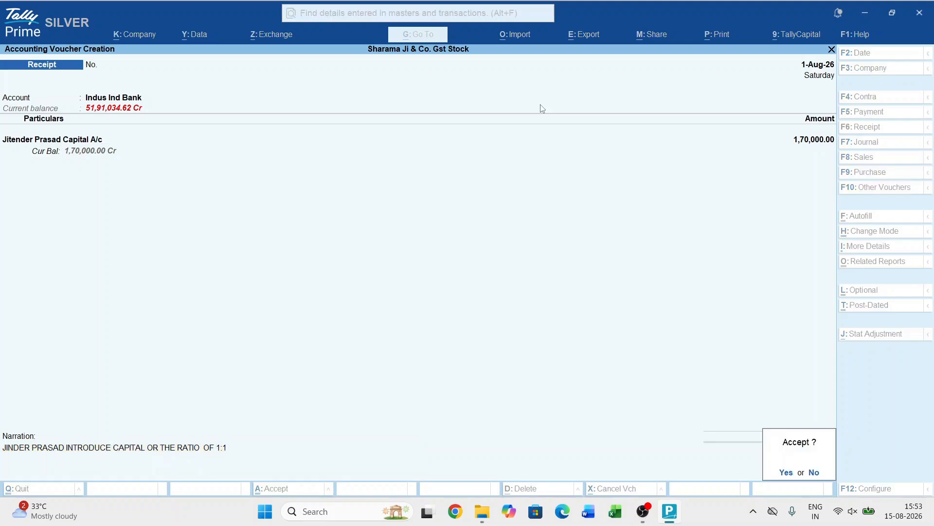
pyautogui.press('Return')
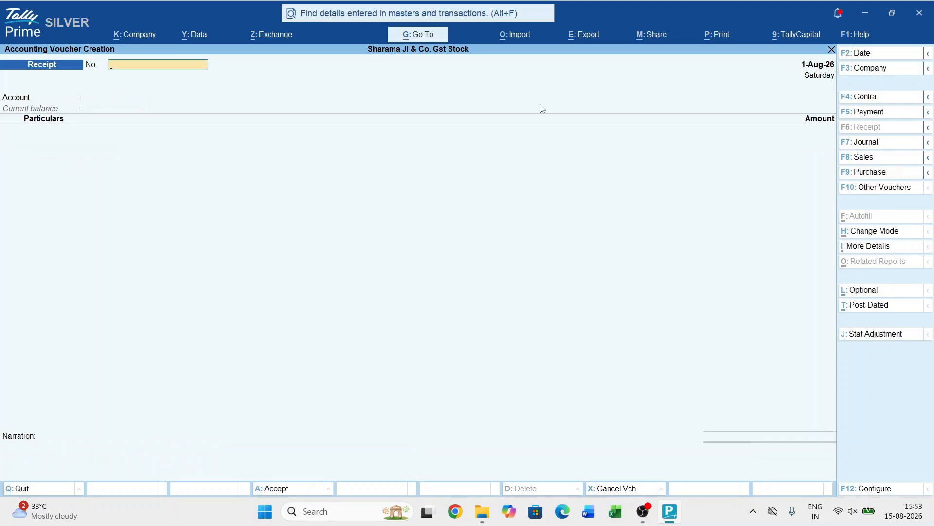
# - Set Indus Ind Bank as the receiving account of the next receipt voucher
pyautogui.press('Return')
pyautogui.write('ind')
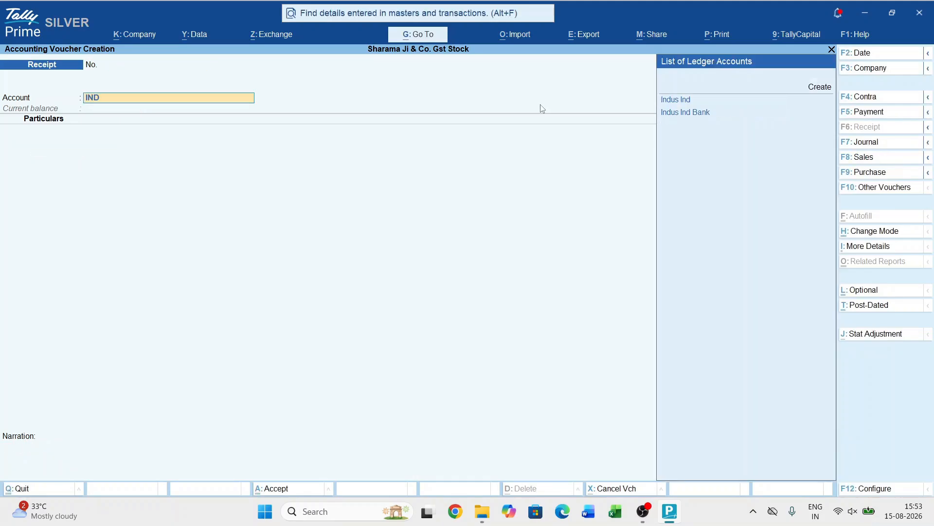
pyautogui.press('Down')
pyautogui.press('Return')
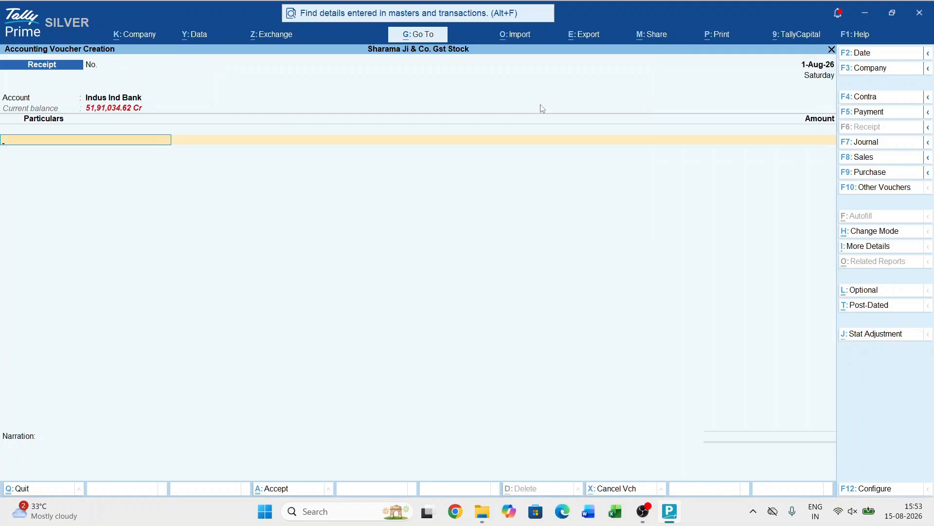
# - Create a ledger named with the second contributor's full name plus "Capital A/c", keeping it under Capital Account
pyautogui.hotkey('alt', 'c')
pyautogui.write('S')
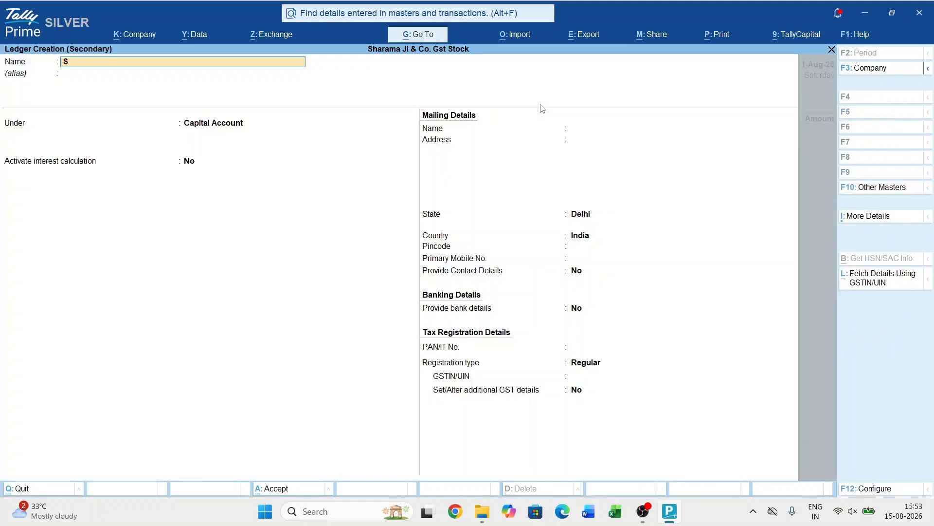
pyautogui.write('ukhwinder Singh')
pyautogui.press('Return')
pyautogui.press('Return')
pyautogui.press('BackSpace')
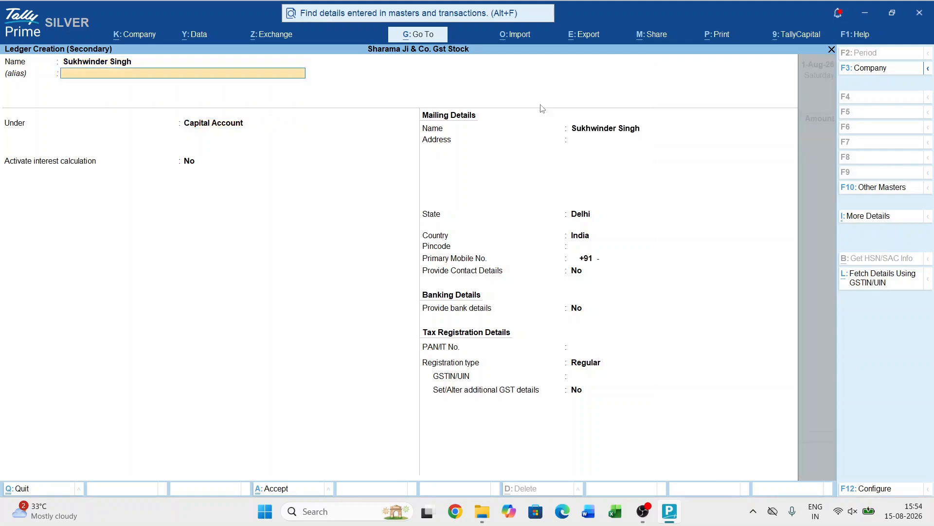
pyautogui.press('BackSpace')
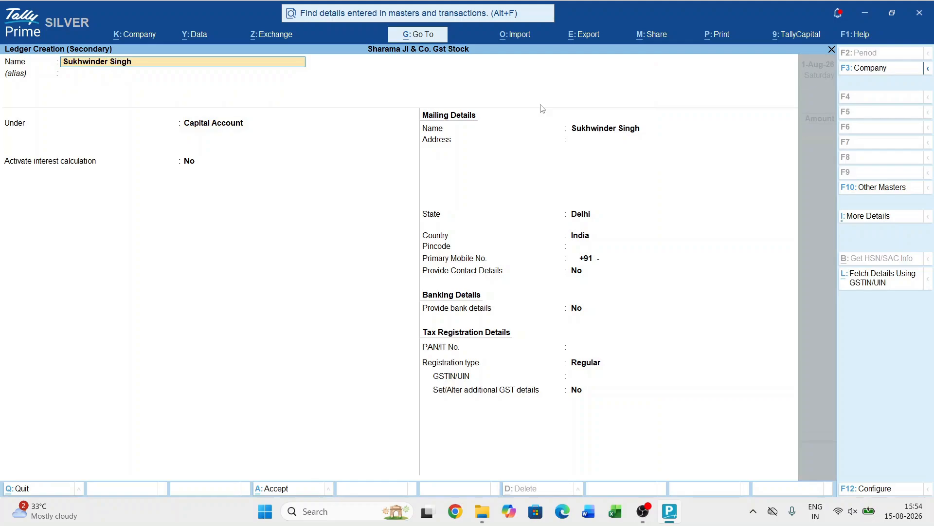
pyautogui.write('Capital A/c')
pyautogui.press('Return')
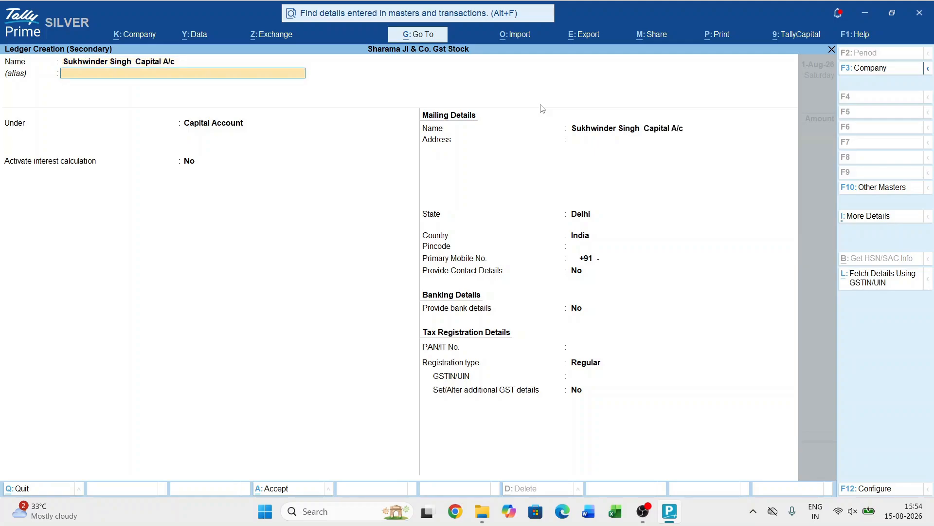
pyautogui.hotkey('ctrl', 'a')
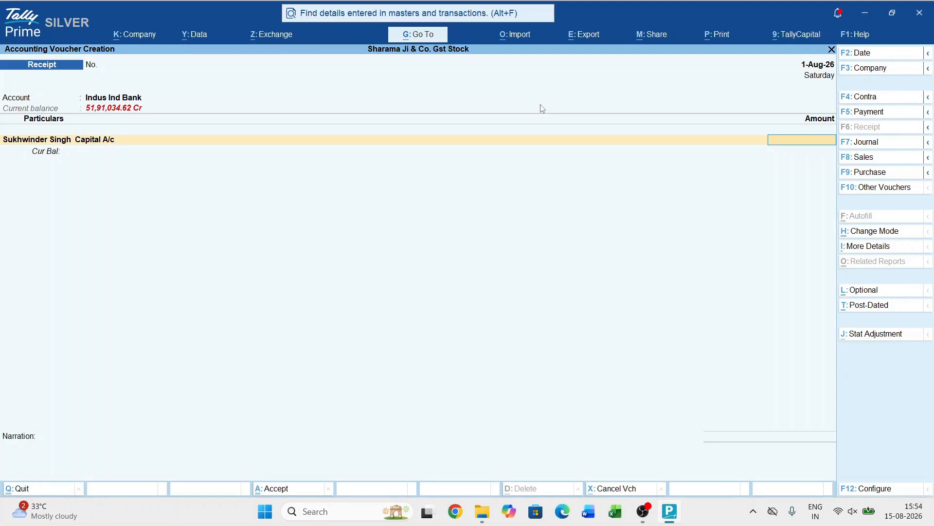
# - Enter 1,70,000 as received into the second contributor's capital ledger and accept its bank allocation
pyautogui.write('170000')
pyautogui.press('Return')
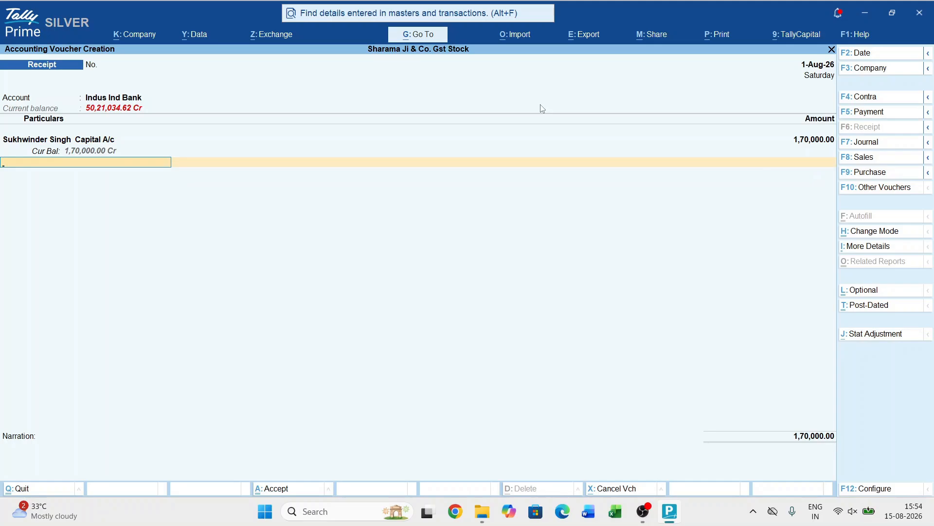
pyautogui.press('Return')
pyautogui.hotkey('ctrl', 'a')
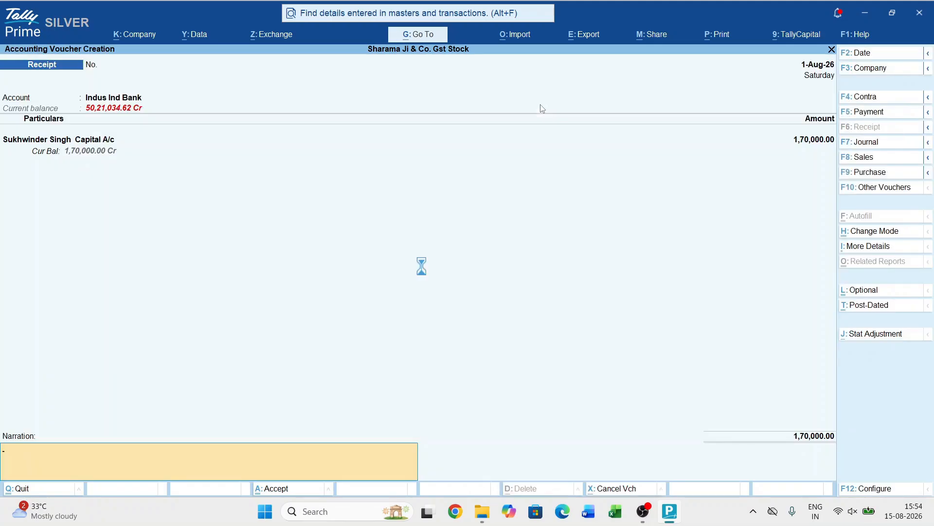
# - Enter the narration as the second contributor's name followed by "INTRODUCE CAPITAL FOR PROP.1:1" and save the receipt voucher
pyautogui.write('SUKHWINDER SINGH INT')
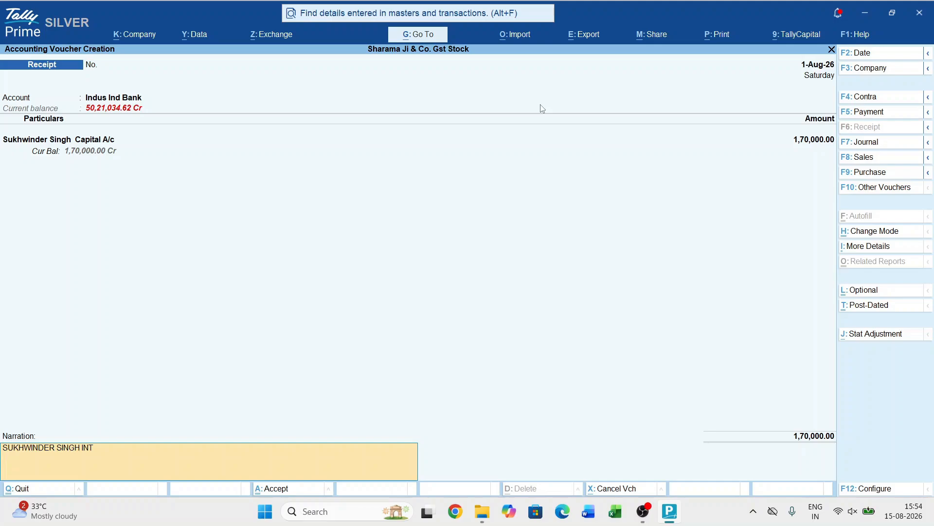
pyautogui.write('RODUCE CAPITAL FOR PROP.1:')
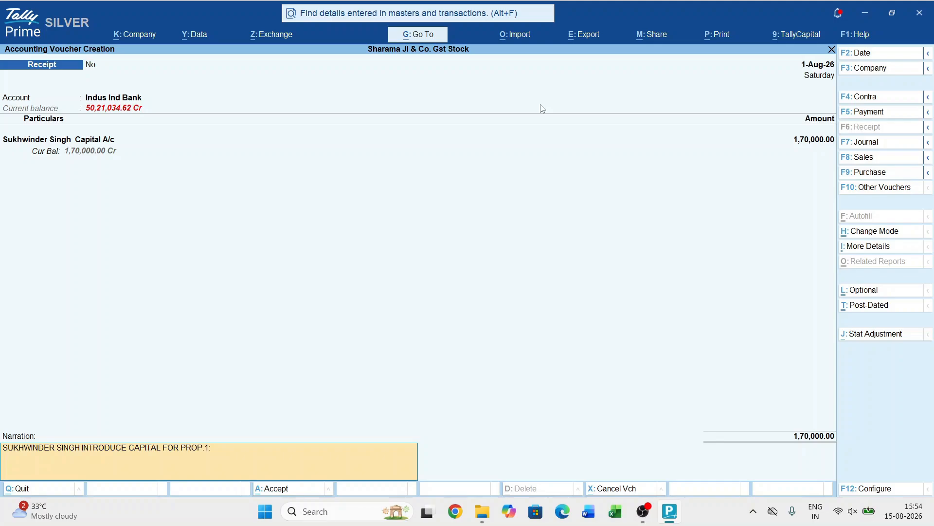
pyautogui.write('1')
pyautogui.press('Return')
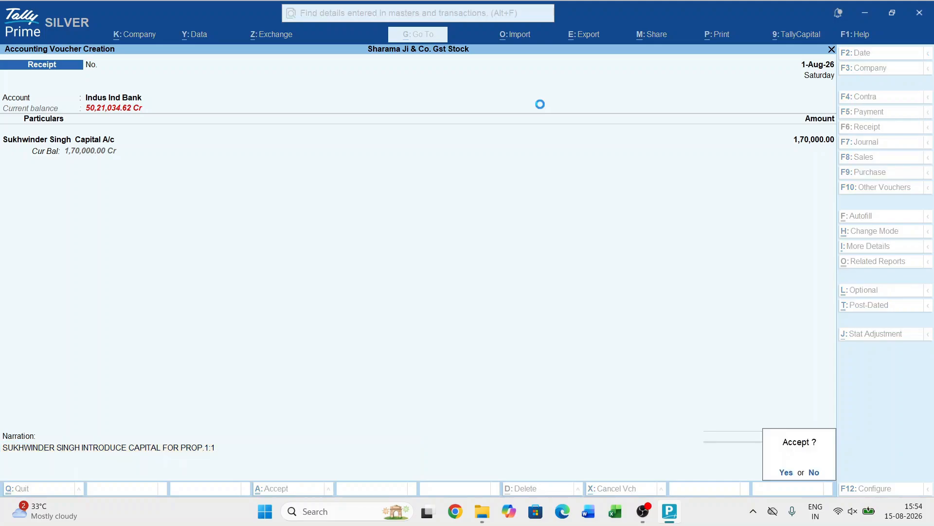
pyautogui.press('Return')
# - Leave voucher entry and open the Capital Account group summary from the Balance Sheet
pyautogui.press('Escape')
pyautogui.press('Return')
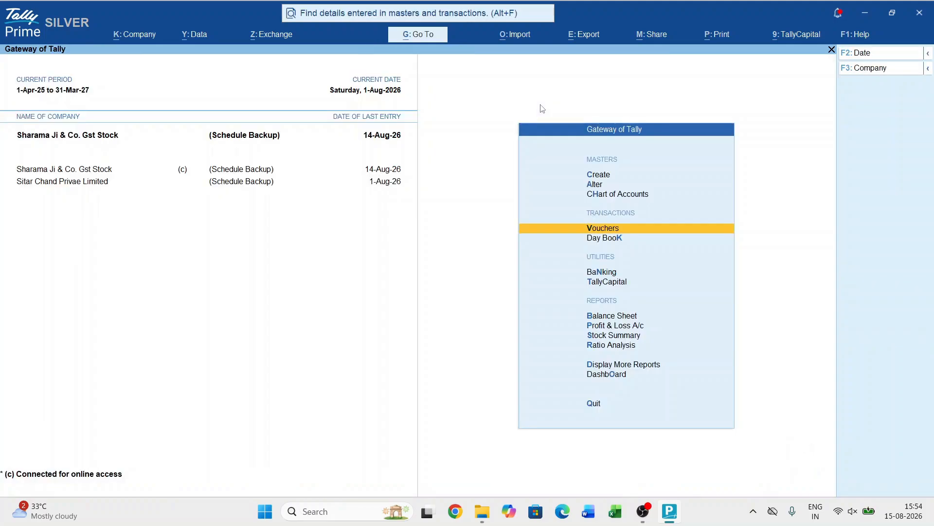
pyautogui.press('b')
pyautogui.press('Down')
pyautogui.press('Up')
pyautogui.press('Return')
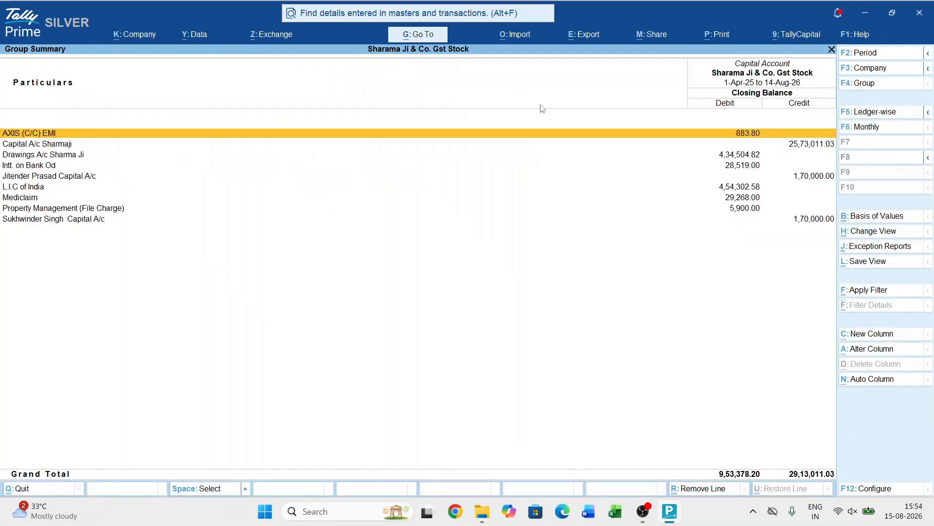
# - Examine the ledgers listed under Capital Account, including both contributors' capital ledgers
pyautogui.press('Down')
pyautogui.press('Down')
pyautogui.press('Down')
pyautogui.press('Up')
pyautogui.press('Up')
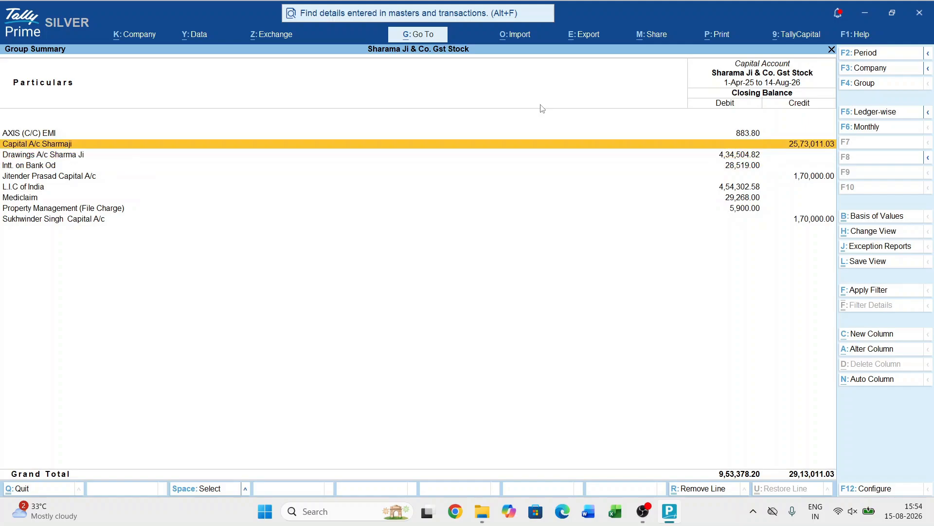
pyautogui.press('Down')
pyautogui.press('Down')
pyautogui.press('Down')
pyautogui.press('Down')
pyautogui.press('Down')
pyautogui.press('Down')
pyautogui.press('Down')
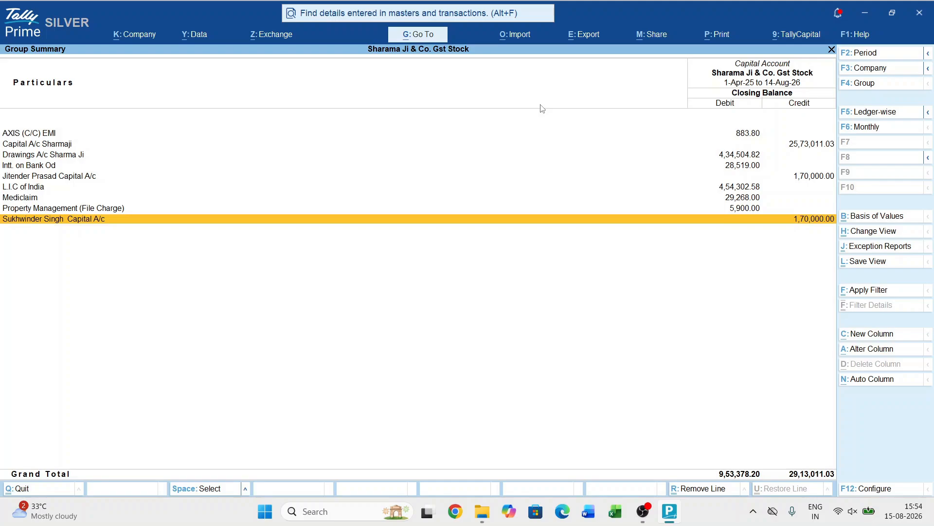
pyautogui.press('Up')
pyautogui.press('Up')
pyautogui.press('Up')
pyautogui.press('Up')
pyautogui.press('Up')
pyautogui.press('Up')
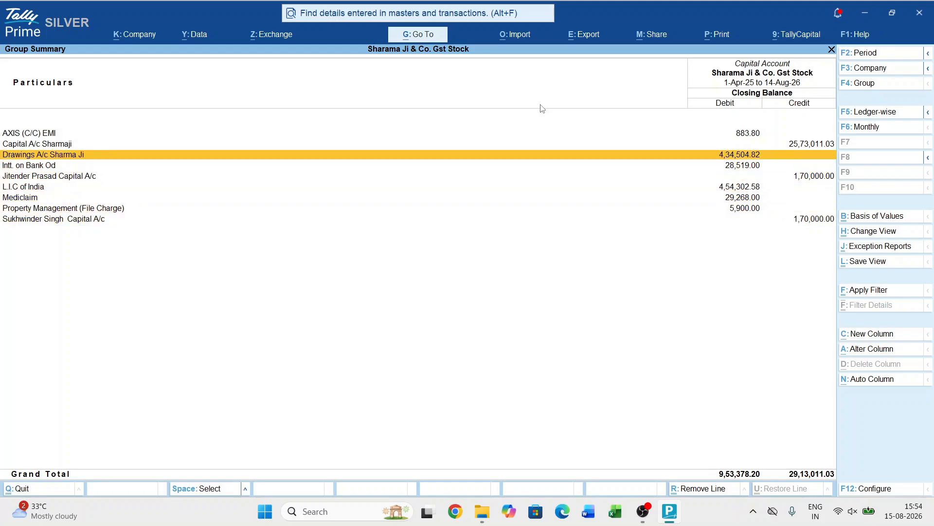
# - Remove every line from the Capital Account summary except the two new contributors' capital ledgers
pyautogui.press('Up')
pyautogui.press('Up')
pyautogui.press('space')
pyautogui.press('Down')
pyautogui.press('space')
pyautogui.press('Down')
pyautogui.press('space')
pyautogui.press('Down')
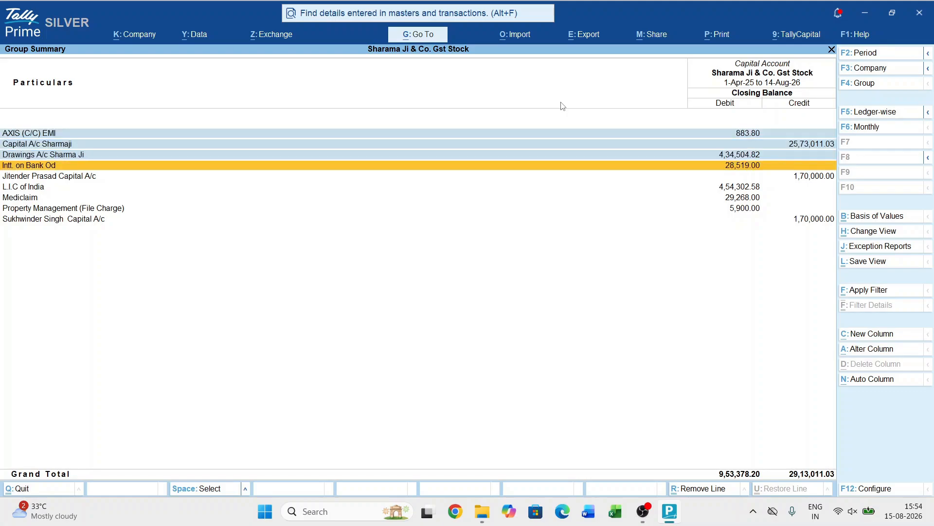
pyautogui.press('space')
pyautogui.press('Down')
pyautogui.press('Down')
pyautogui.press('space')
pyautogui.press('Down')
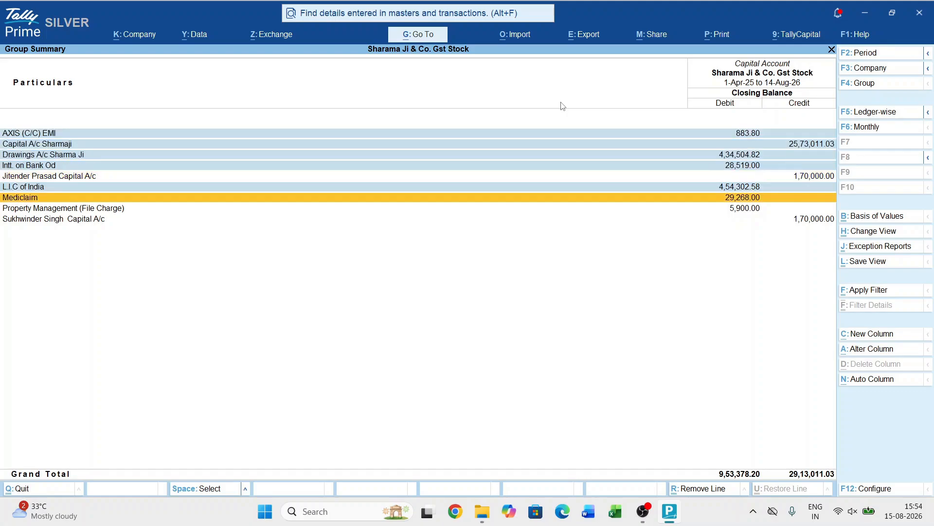
pyautogui.press('space')
pyautogui.press('Down')
pyautogui.press('Down')
pyautogui.press('Up')
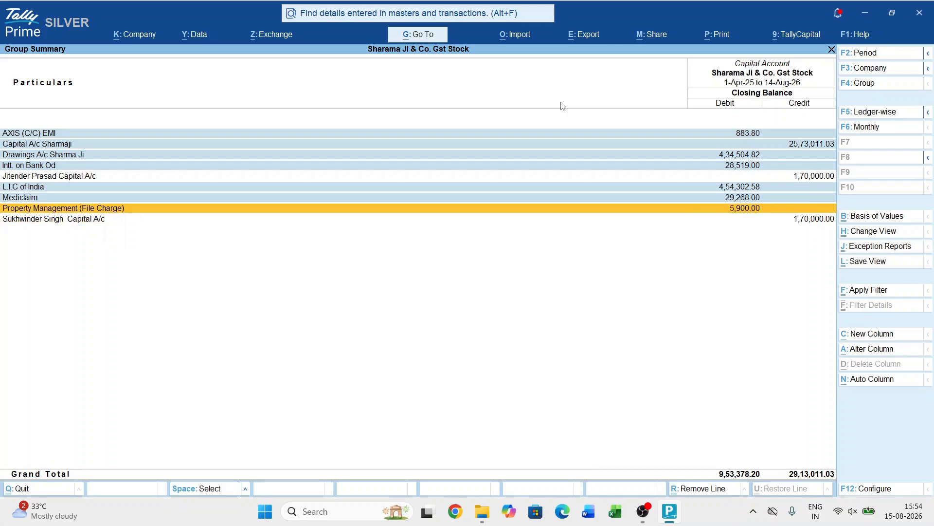
pyautogui.press('space')
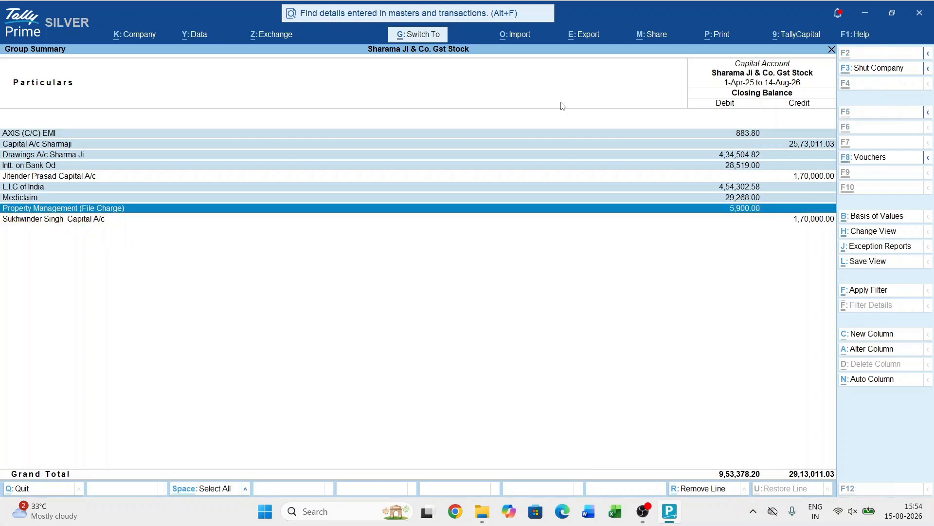
pyautogui.hotkey('alt', 'r')
# - Drill into the first contributor's capital ledger to review its receipt voucher, and return to the Balance Sheet
pyautogui.press('Up')
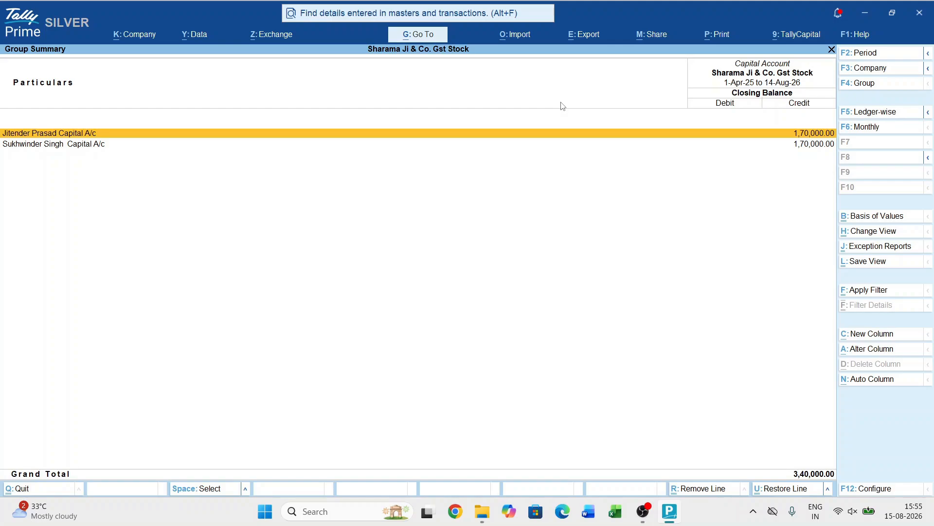
pyautogui.press('Down')
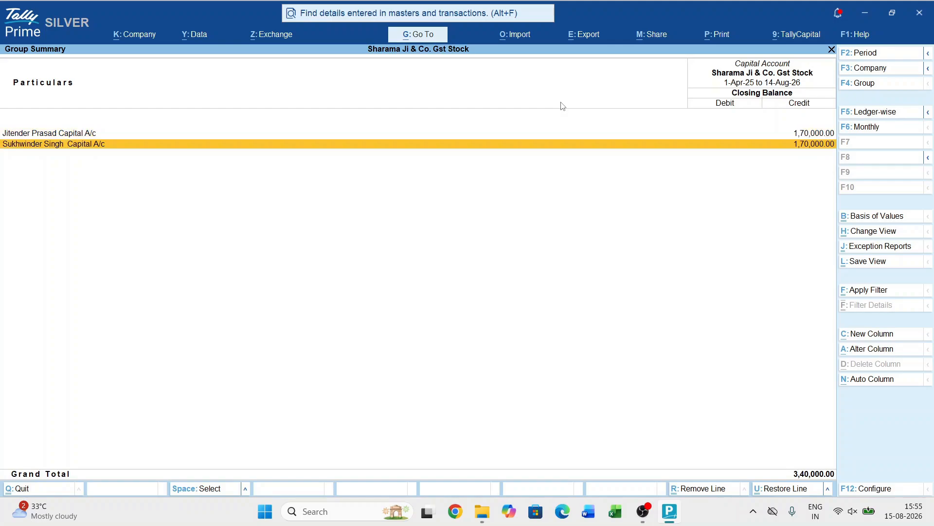
pyautogui.press('Up')
pyautogui.press('Return')
pyautogui.press('Return')
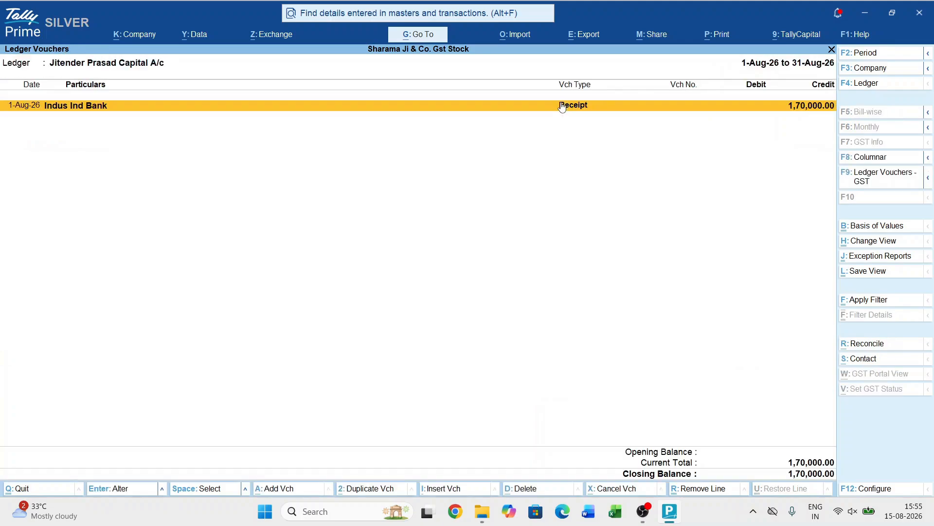
pyautogui.press('Return')
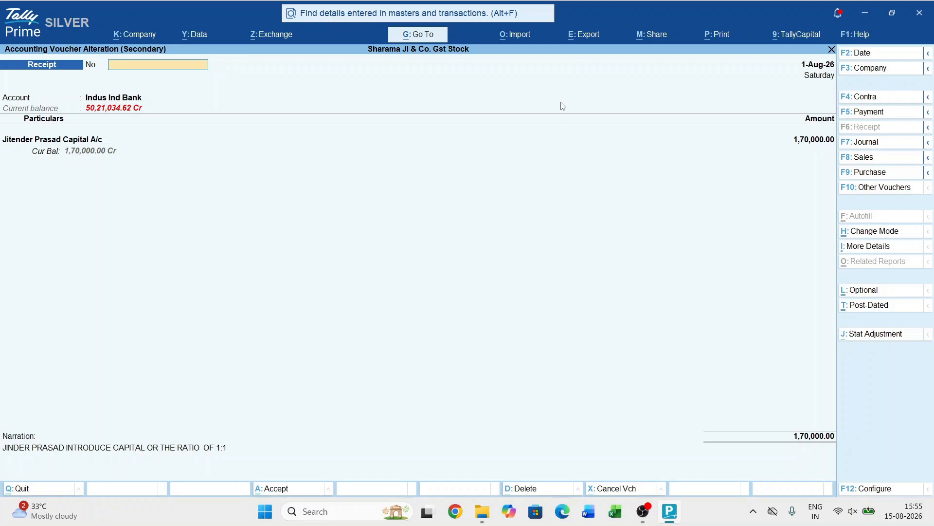
pyautogui.press('Escape')
pyautogui.press('Escape')
pyautogui.press('Escape')
pyautogui.press('Escape')
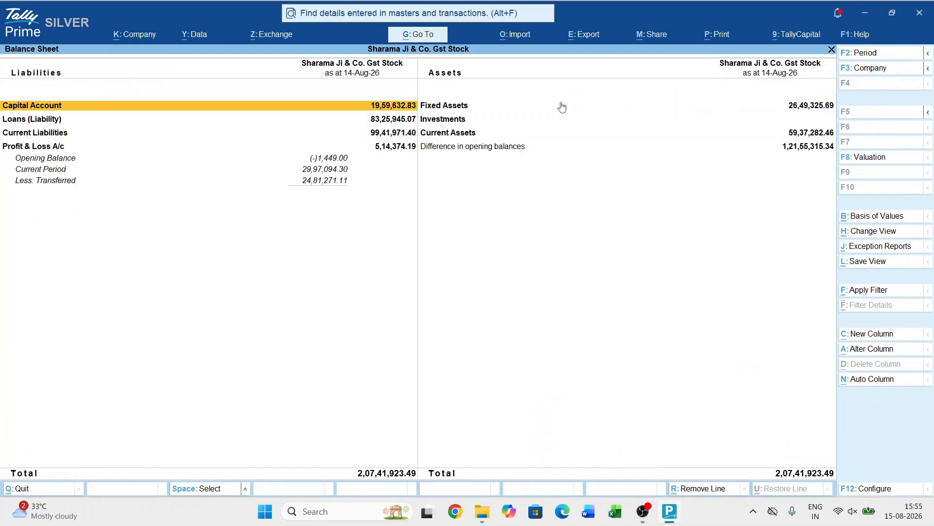
# - Open the company Sharmaji & Co. Accounting from a subfolder of the tally data 7.1 folder
pyautogui.press('F3')
pyautogui.press('Up')
pyautogui.press('Up')
pyautogui.press('Return')
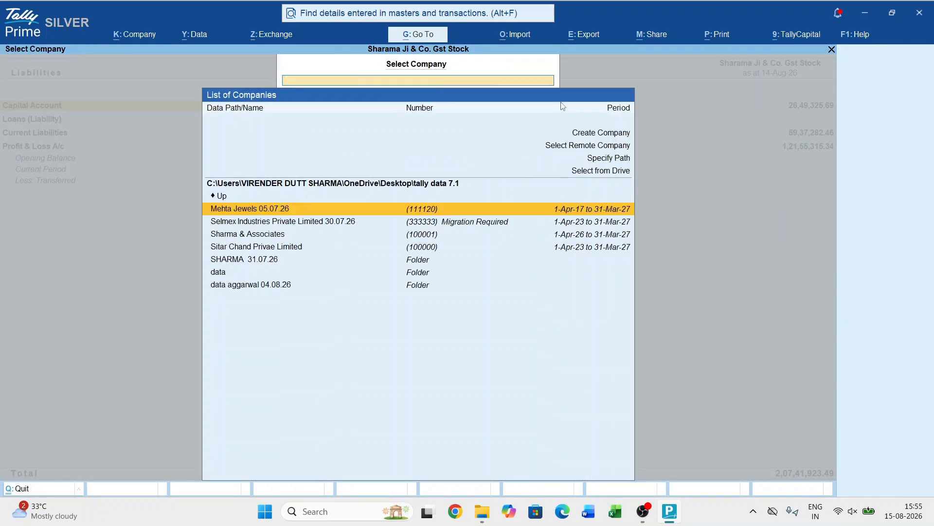
pyautogui.press('Down')
pyautogui.press('Down')
pyautogui.press('Down')
pyautogui.press('Down')
pyautogui.press('Down')
pyautogui.press('Down')
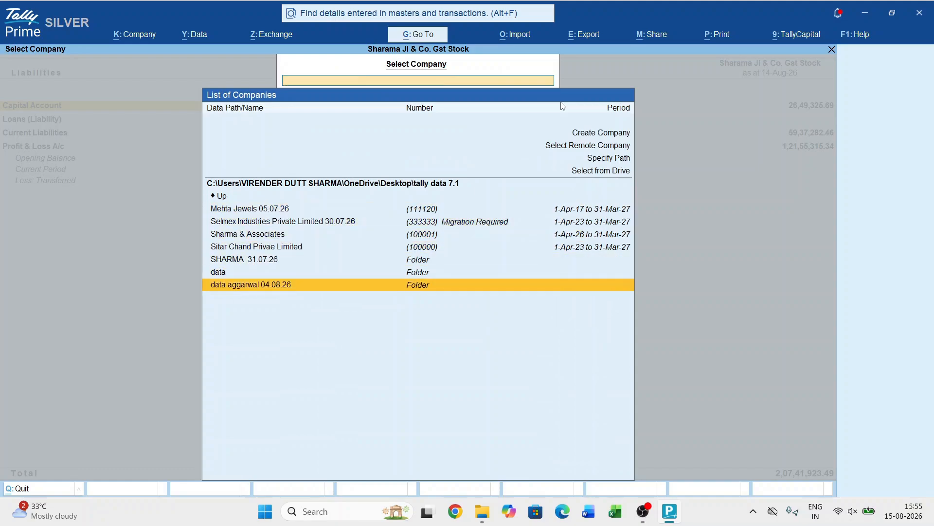
pyautogui.press('Up')
pyautogui.press('Return')
pyautogui.press('Down')
pyautogui.press('Down')
pyautogui.press('Return')
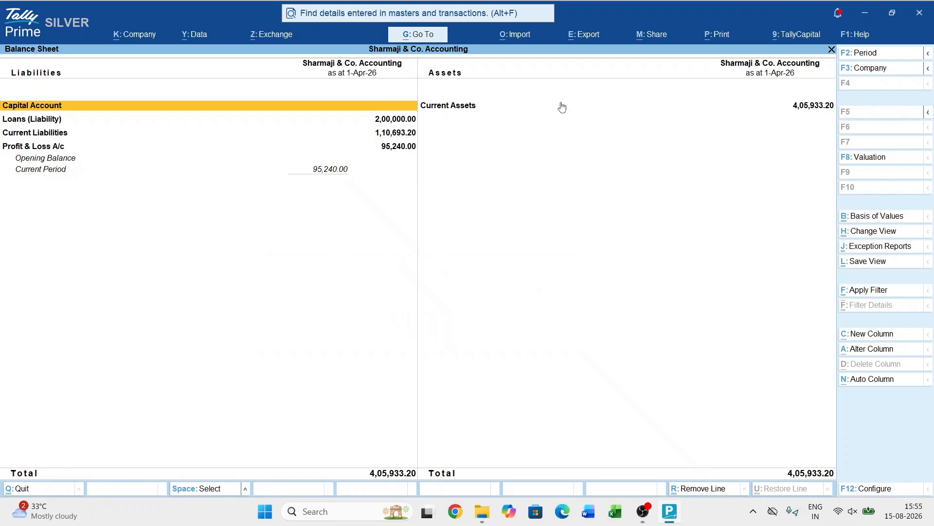
# - Look into the Capital Account group from the Balance Sheet to check its existing ledgers, and return
pyautogui.press('Return')
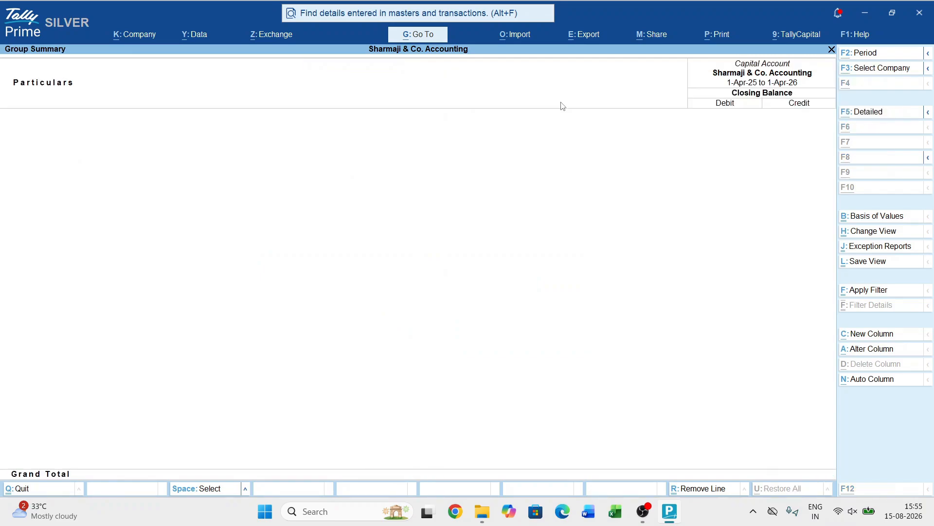
pyautogui.hotkey('alt', 'c')
pyautogui.press('Escape')
pyautogui.press('Escape')
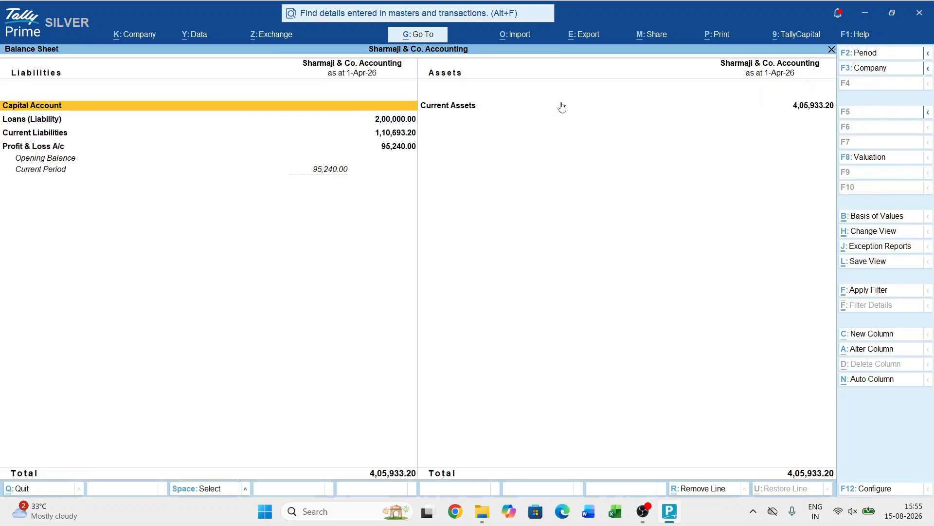
# - Review the Profit & Loss A/c from the Balance Sheet and go back to the Gateway of Tally
pyautogui.press('Down')
pyautogui.press('Down')
pyautogui.press('Down')
pyautogui.press('Return')
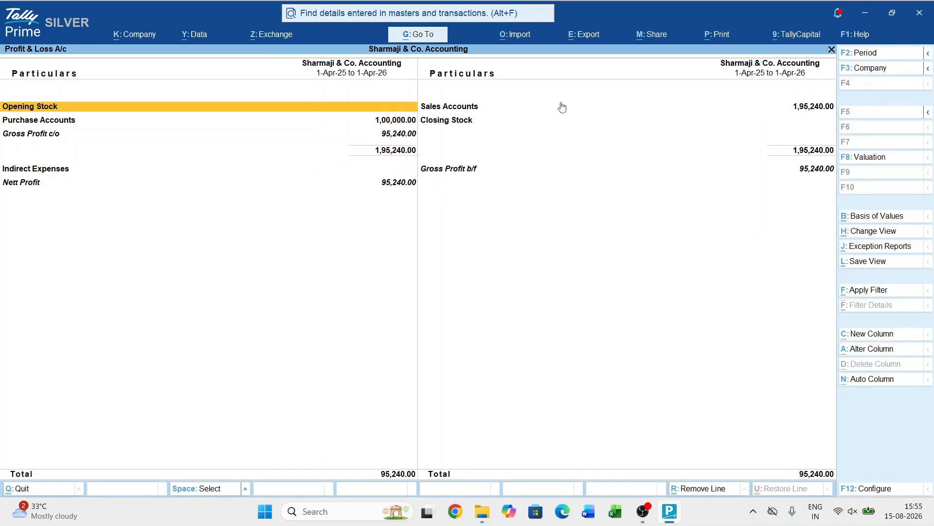
pyautogui.click(562, 107)
pyautogui.press('Escape')
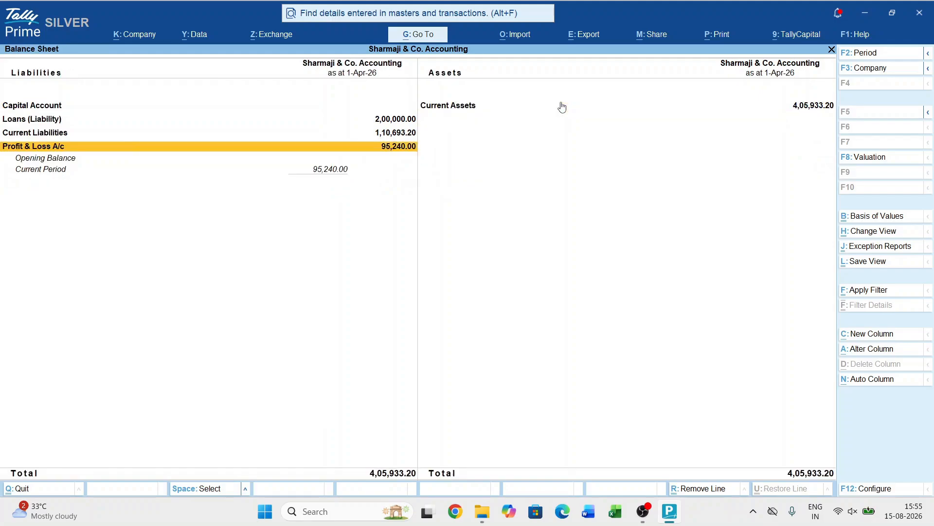
pyautogui.press('Escape')
# - In a new receipt voucher, create a ledger with the proprietor's full name plus "Capital A/c" under Capital Account
pyautogui.press('v')
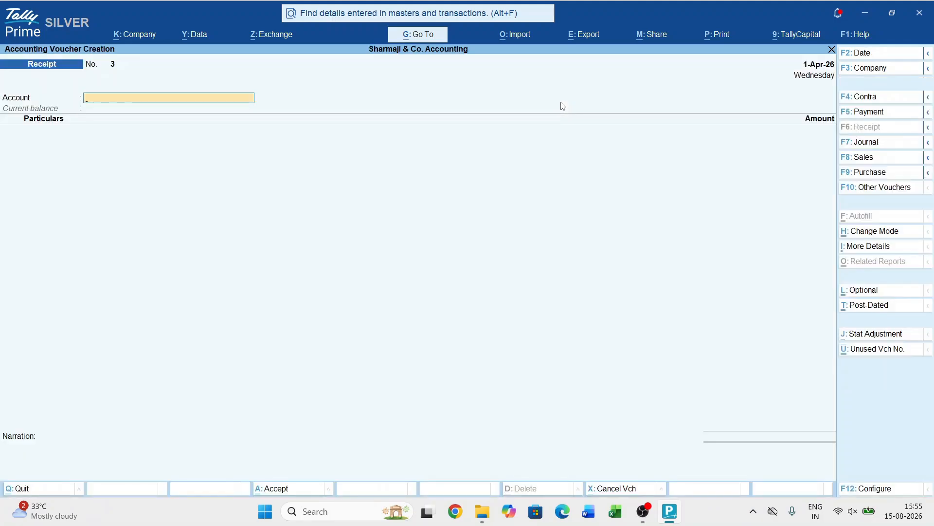
pyautogui.hotkey('alt', 'c')
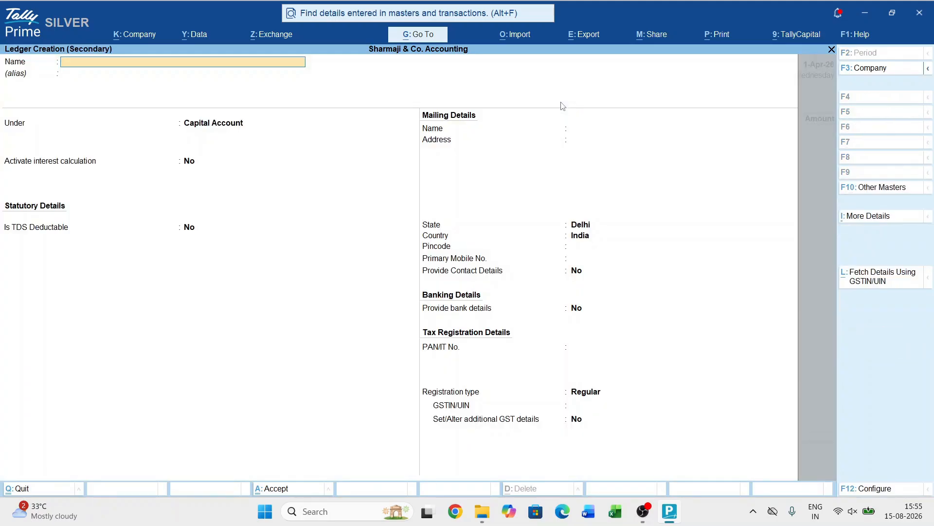
pyautogui.write('Viender Dutt Sharma Capital')
pyautogui.press('Return')
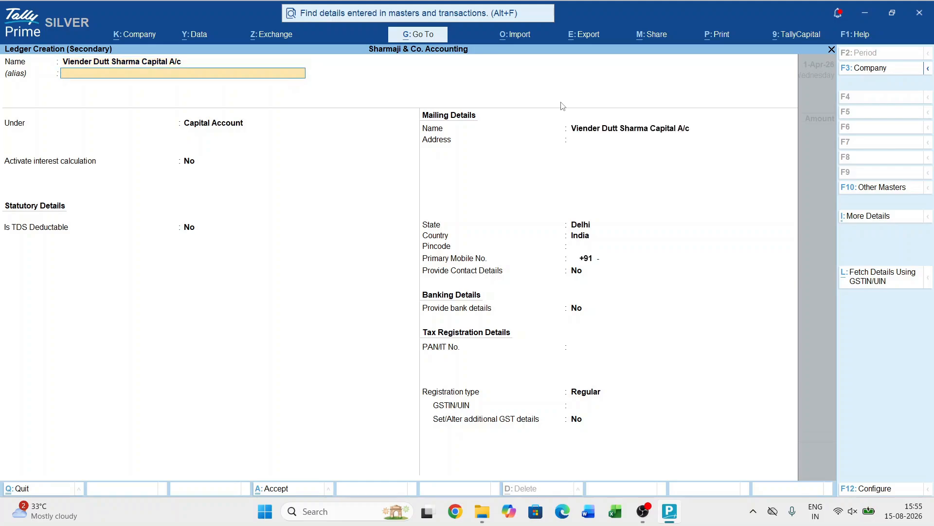
pyautogui.press('Return')
pyautogui.hotkey('ctrl', 'a')
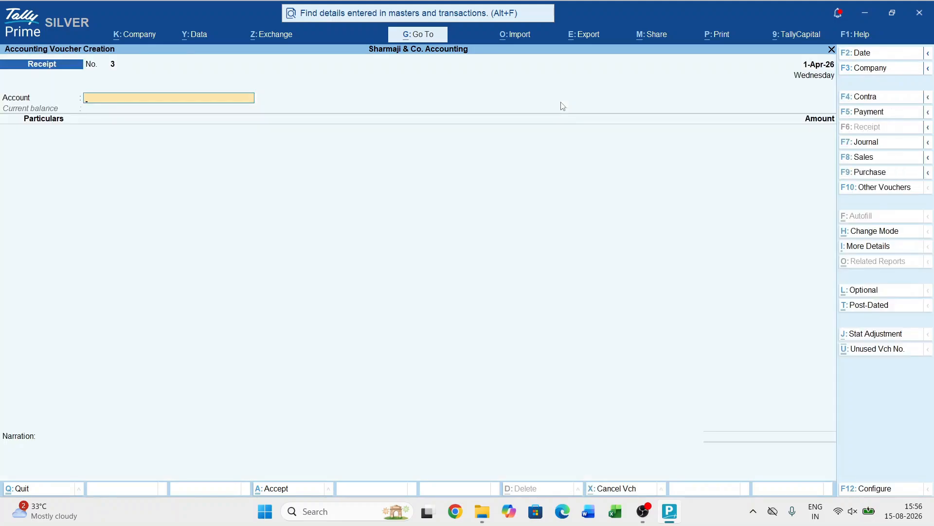
# - Receive 5,60,000 into Allahabd Bank from the proprietor's capital ledger, with Cheque/DD as the bank allocation
pyautogui.write('H')
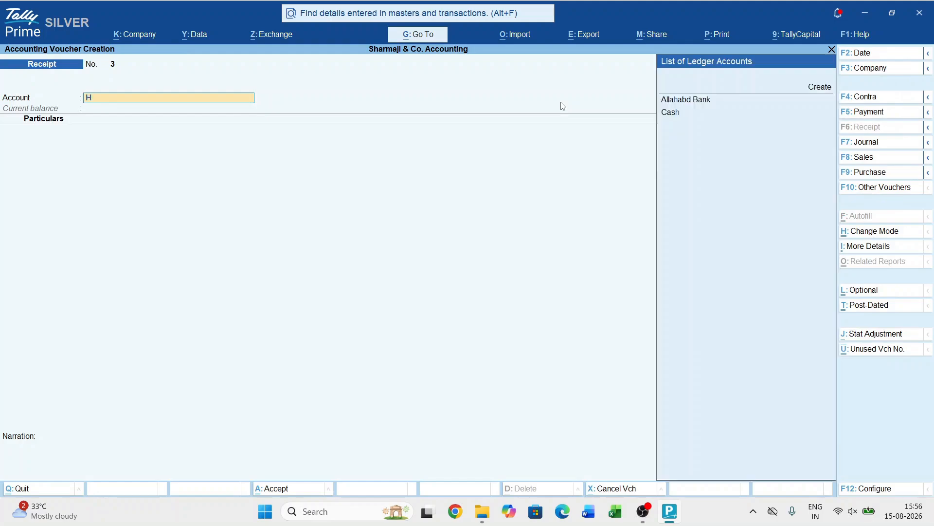
pyautogui.press('Return')
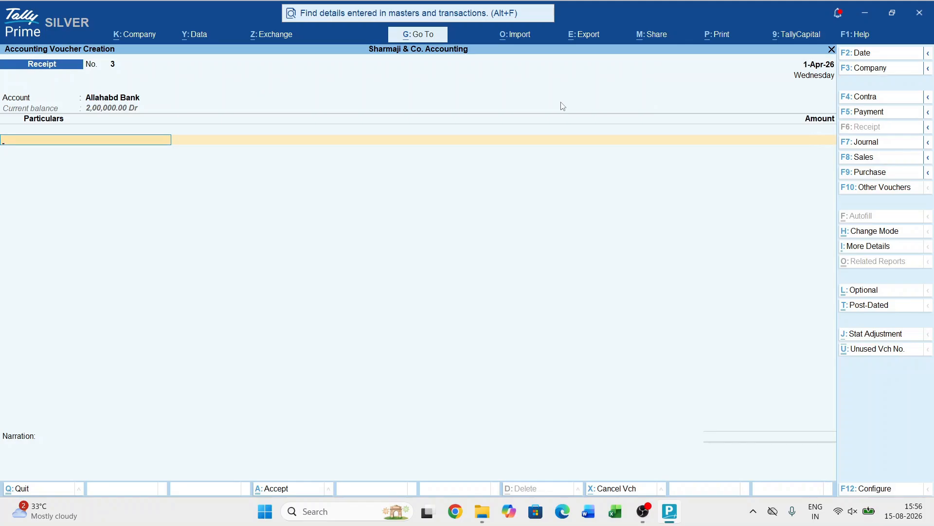
pyautogui.write('cap')
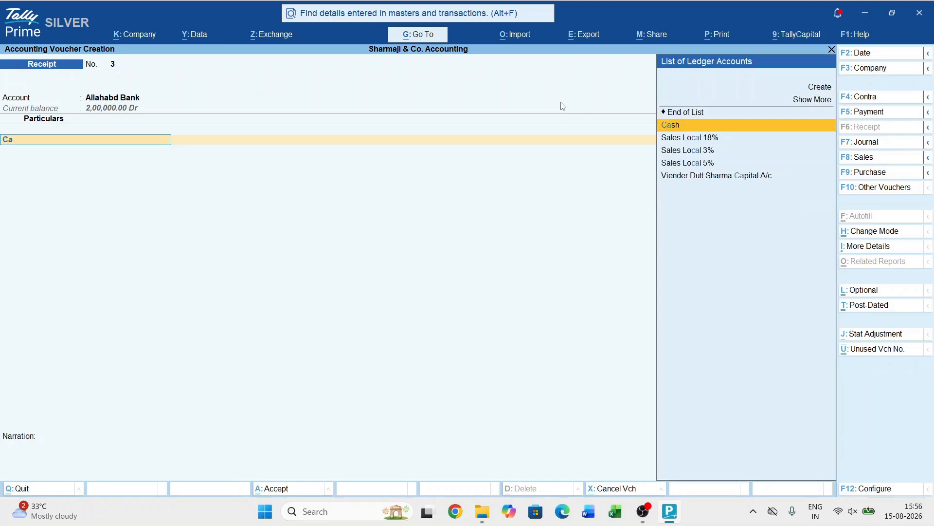
pyautogui.press('Return')
pyautogui.write('56')
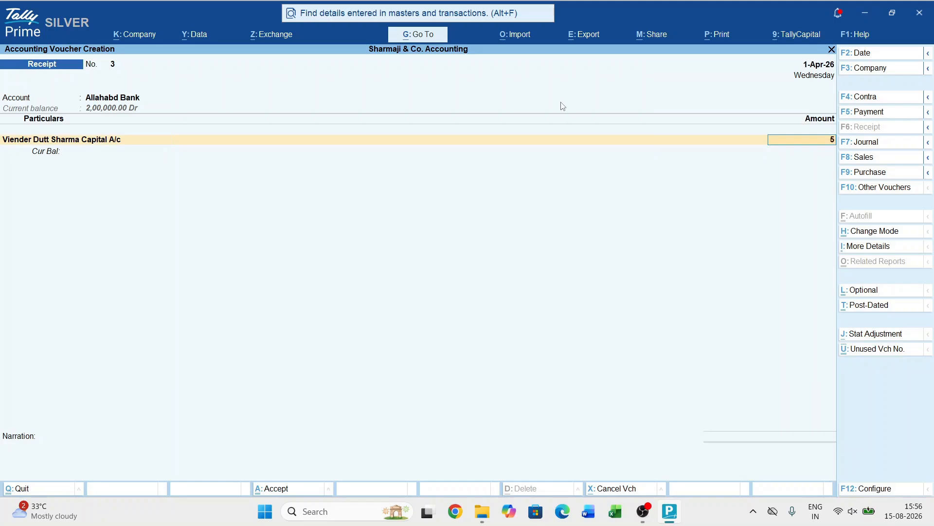
pyautogui.press('BackSpace')
pyautogui.write('60,000')
pyautogui.press('Return')
pyautogui.press('Return')
pyautogui.press('Return')
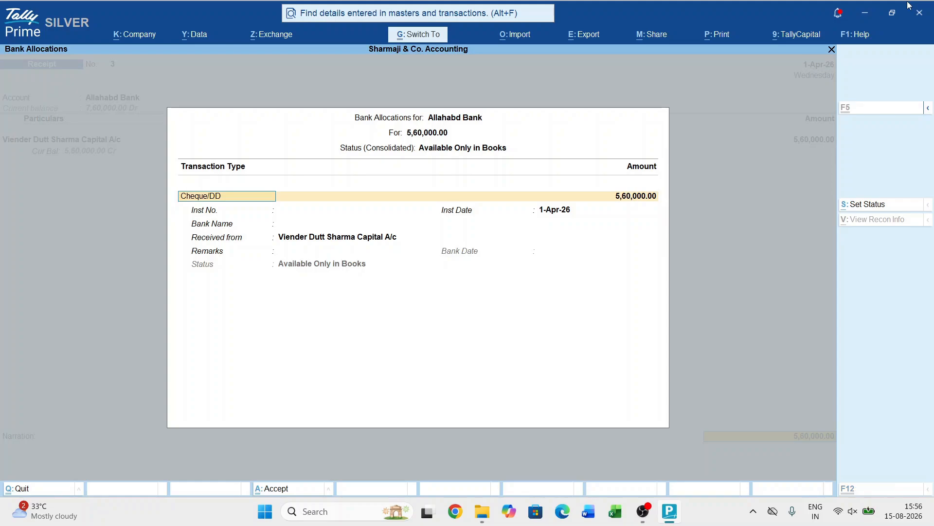
pyautogui.hotkey('ctrl', 'a')
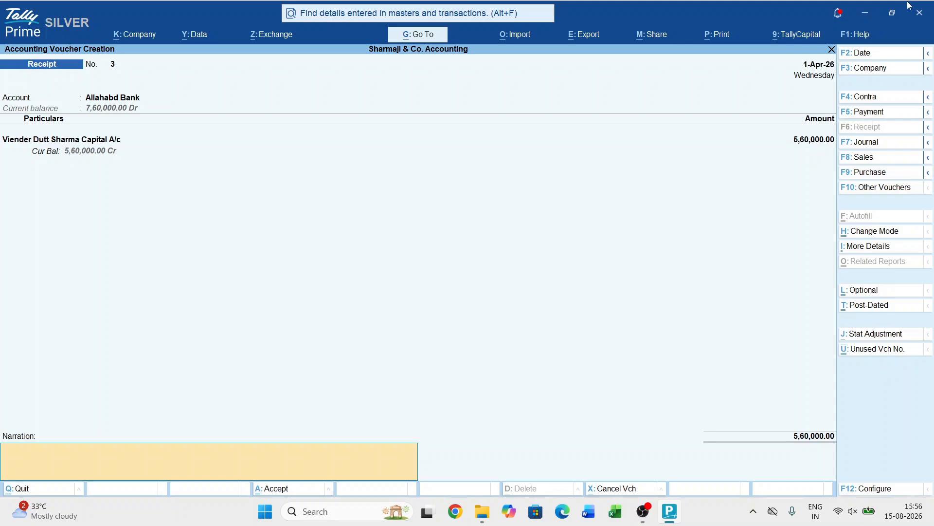
# - Add the narration "CAPITL INTRODUCED BY THE PROPRIETOR", save the receipt voucher and leave voucher creation
pyautogui.write('CAPITL INTRODUCED BY TEH')
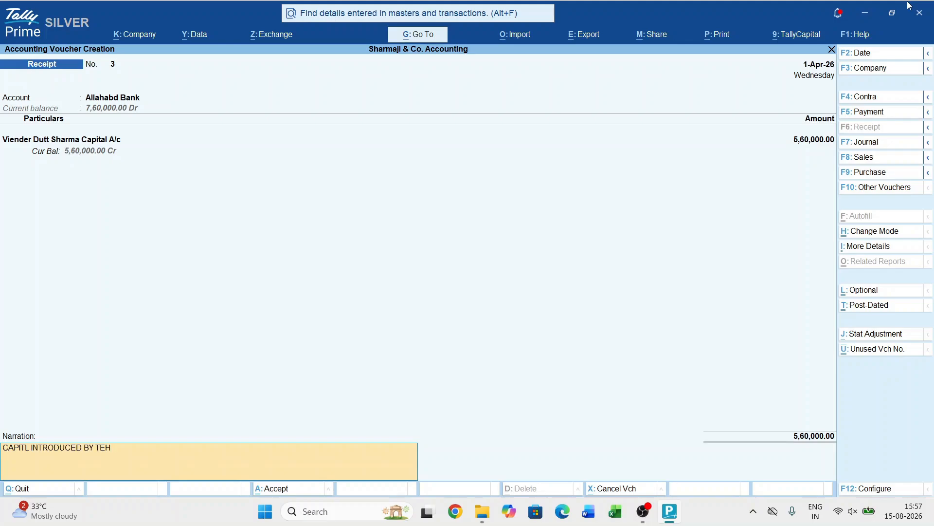
pyautogui.write(' PRO')
pyautogui.press('BackSpace')
pyautogui.press('BackSpace')
pyautogui.press('BackSpace')
pyautogui.press('BackSpace')
pyautogui.press('BackSpace')
pyautogui.press('BackSpace')
pyautogui.write('HE PROPRIETOR')
pyautogui.press('Return')
pyautogui.press('Return')
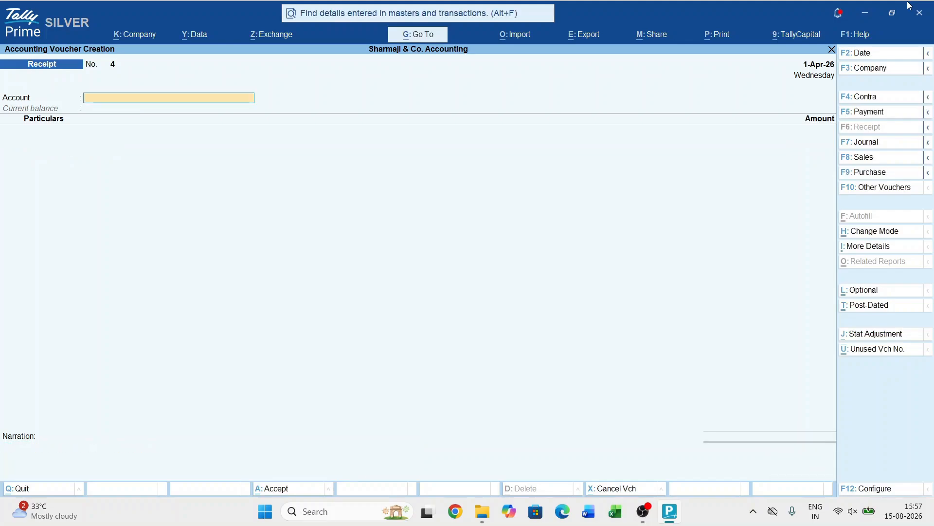
pyautogui.press('Escape')
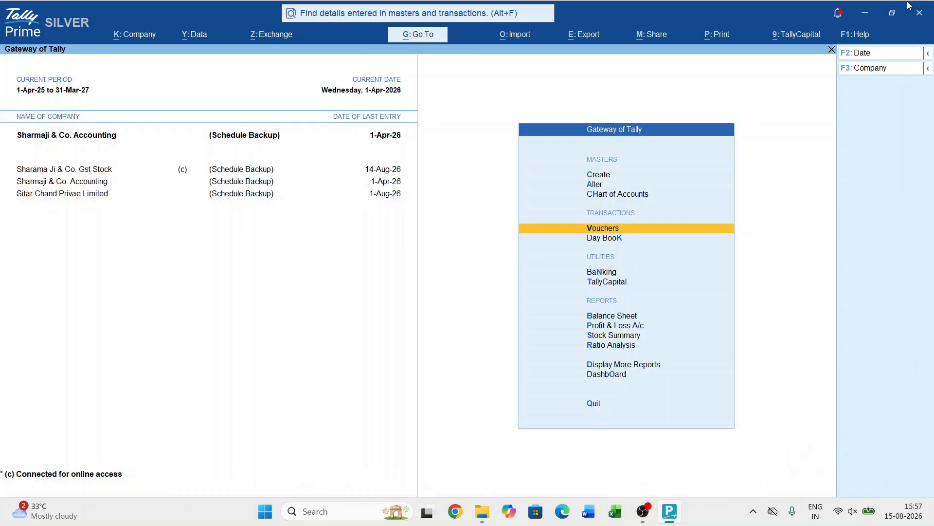
# - Drill down from the Balance Sheet through Capital Account into the proprietor's capital ledger for April
pyautogui.press('b')
pyautogui.press('Return')
pyautogui.press('Return')
pyautogui.press('Return')
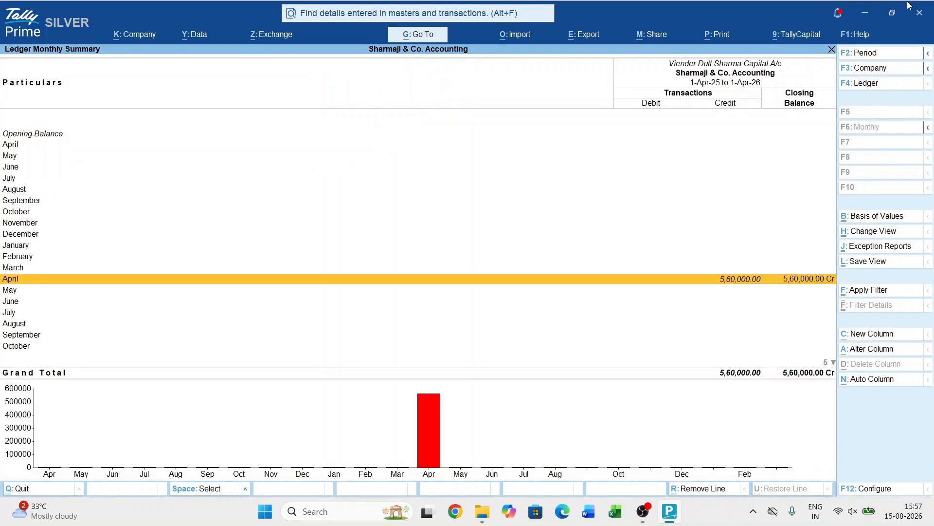
pyautogui.press('Return')
# - Preview the print of the proprietor's capital receipt voucher at enlarged size, and return to the ledger's monthly summary
pyautogui.hotkey('ctrl', 'p')
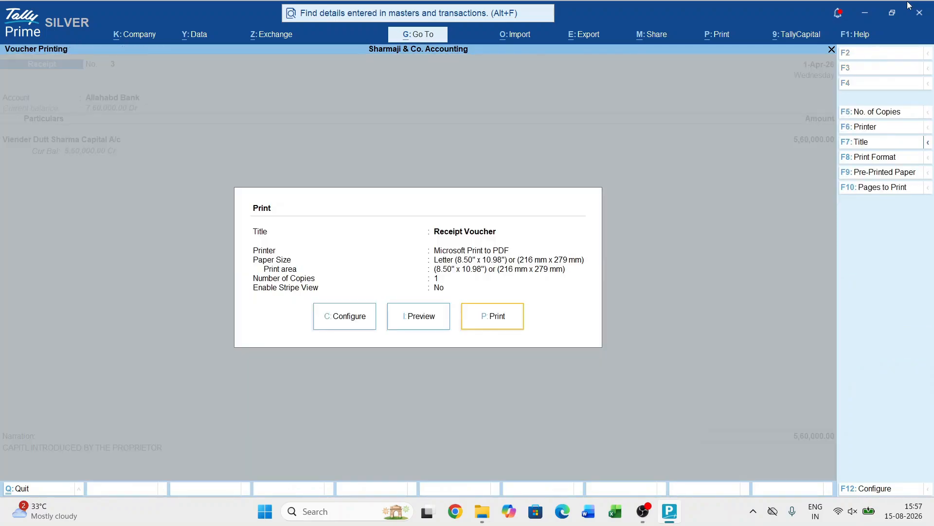
pyautogui.press('i')
pyautogui.hotkey('alt', 'z')
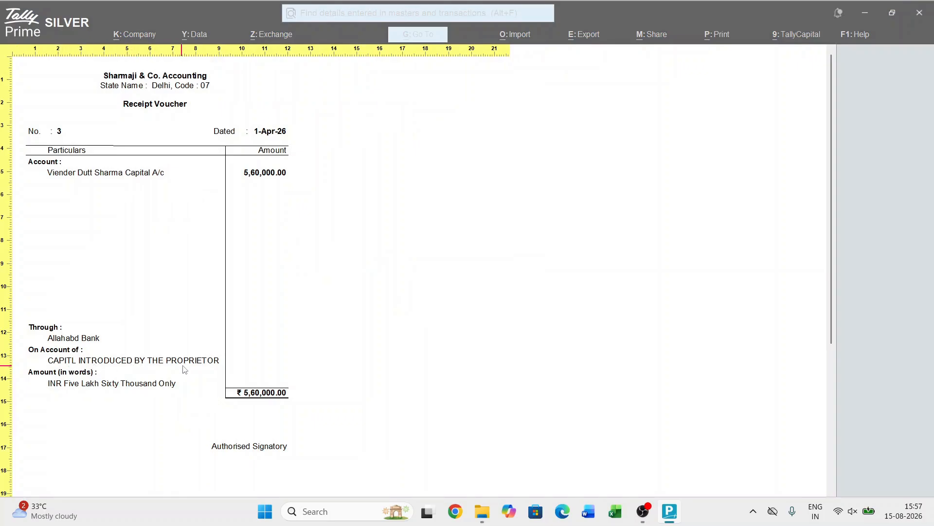
pyautogui.press('Escape')
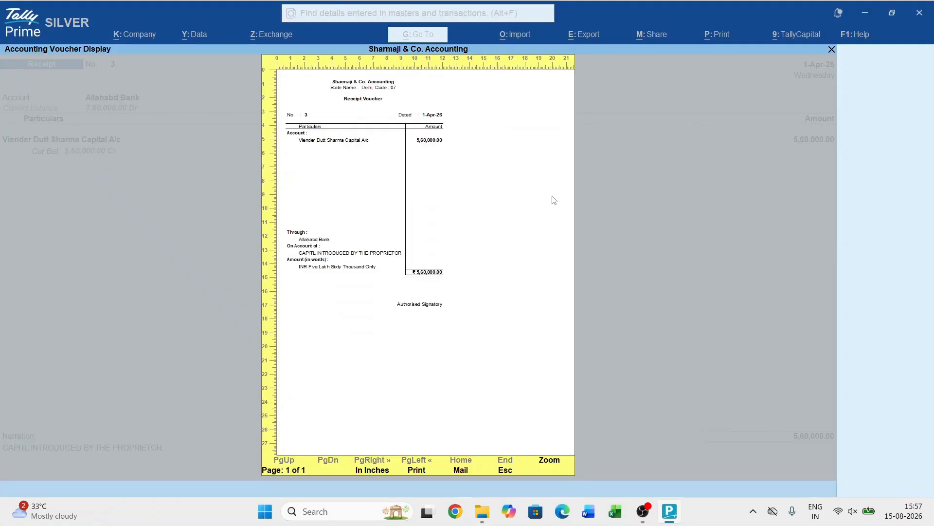
pyautogui.press('Escape')
pyautogui.press('Escape')
pyautogui.press('Escape')
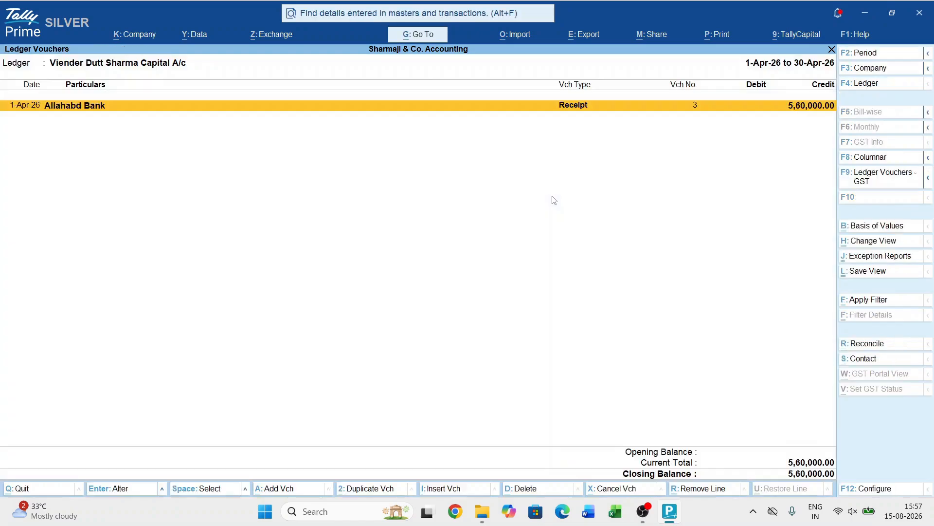
pyautogui.press('Escape')
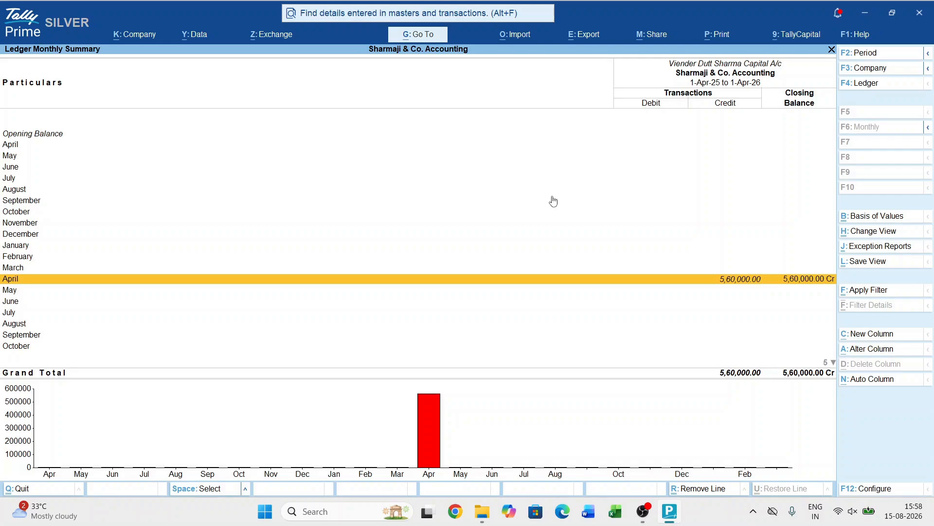
pyautogui.click(638, 522)
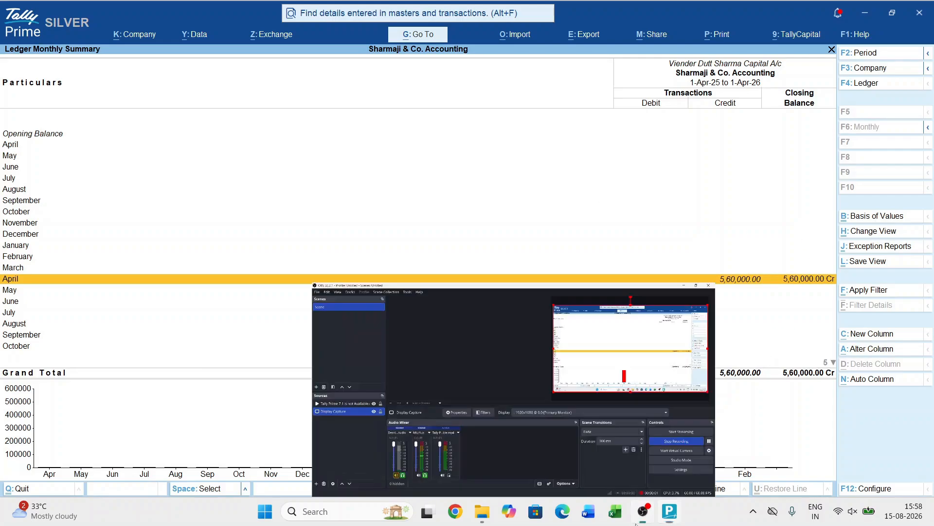